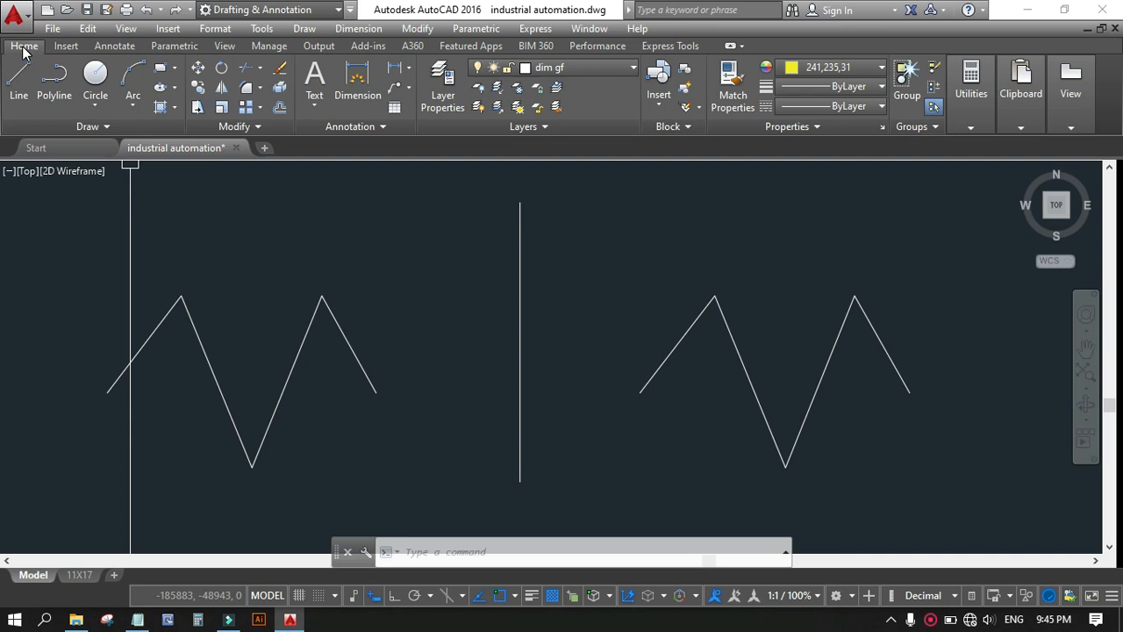
Draw a fit-point spline through the five vertices of the left zigzag line, from its left end to its right end.
left_click(95, 127)
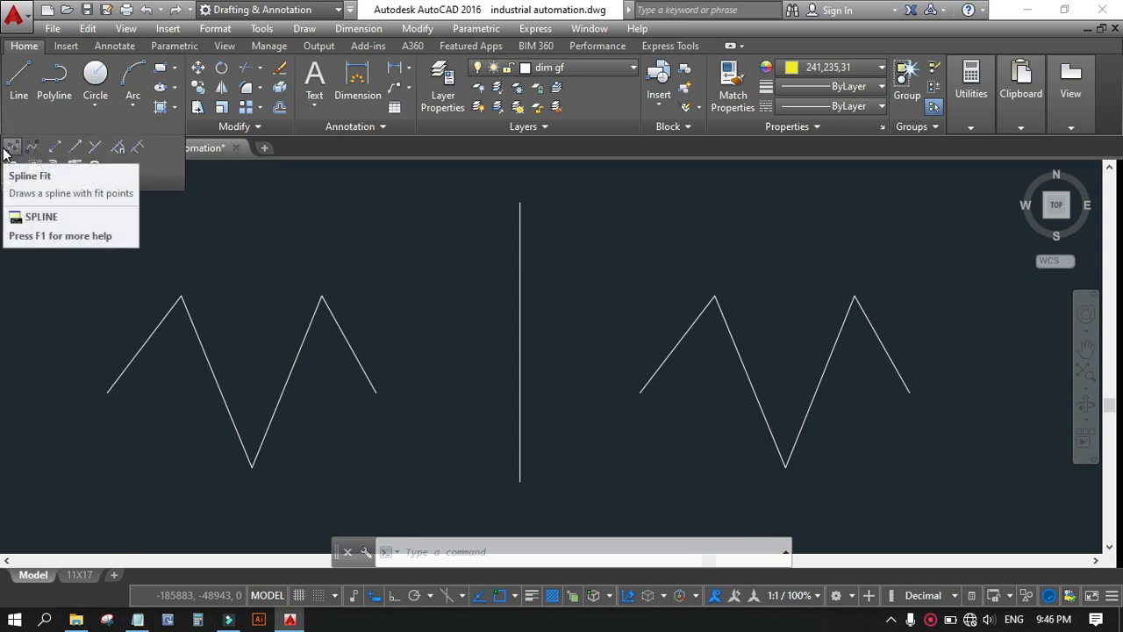
left_click(12, 149)
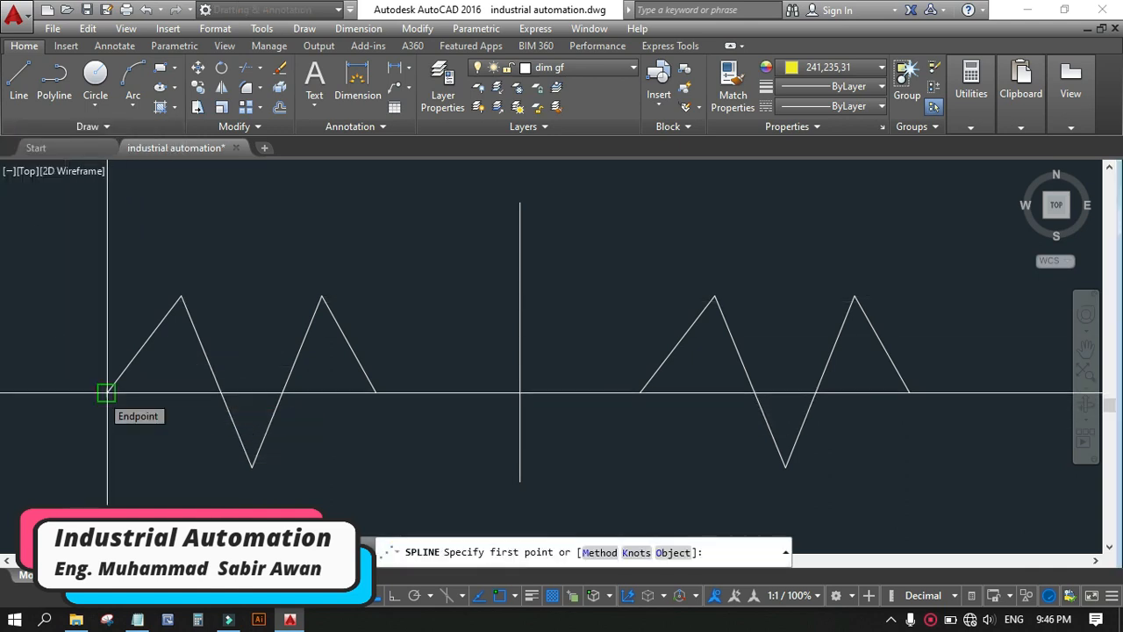
left_click(106, 392)
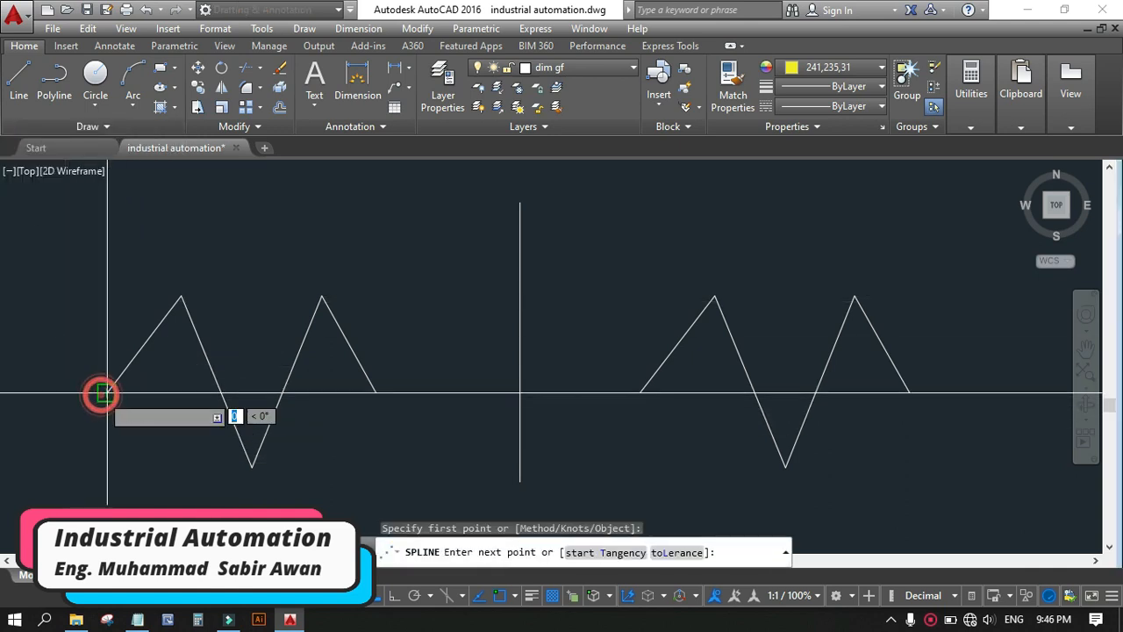
left_click(180, 297)
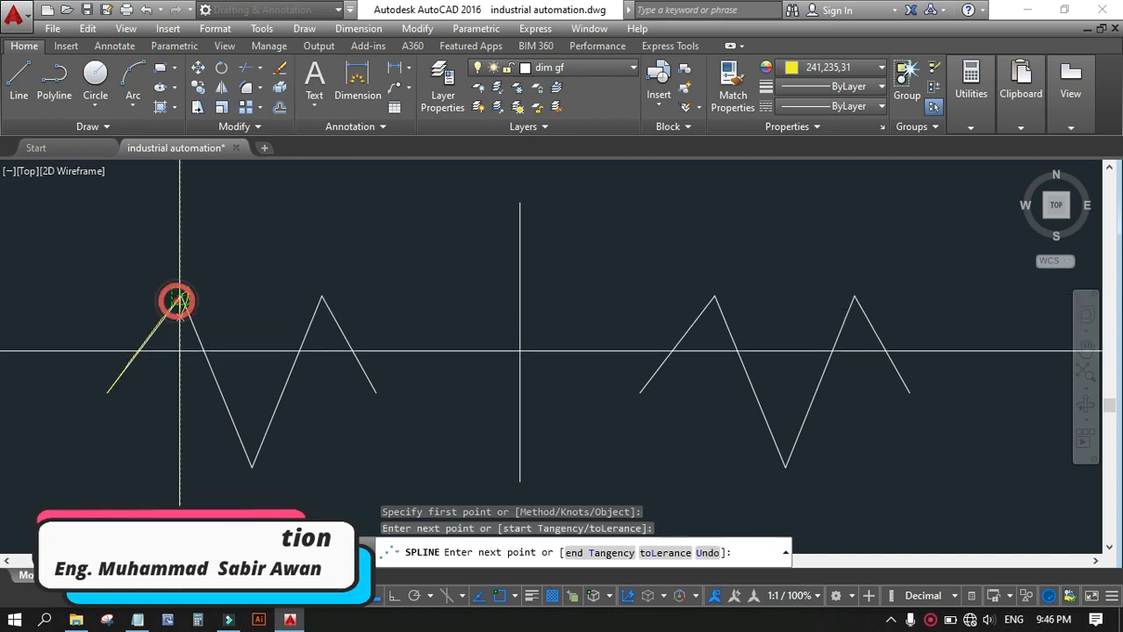
left_click(252, 466)
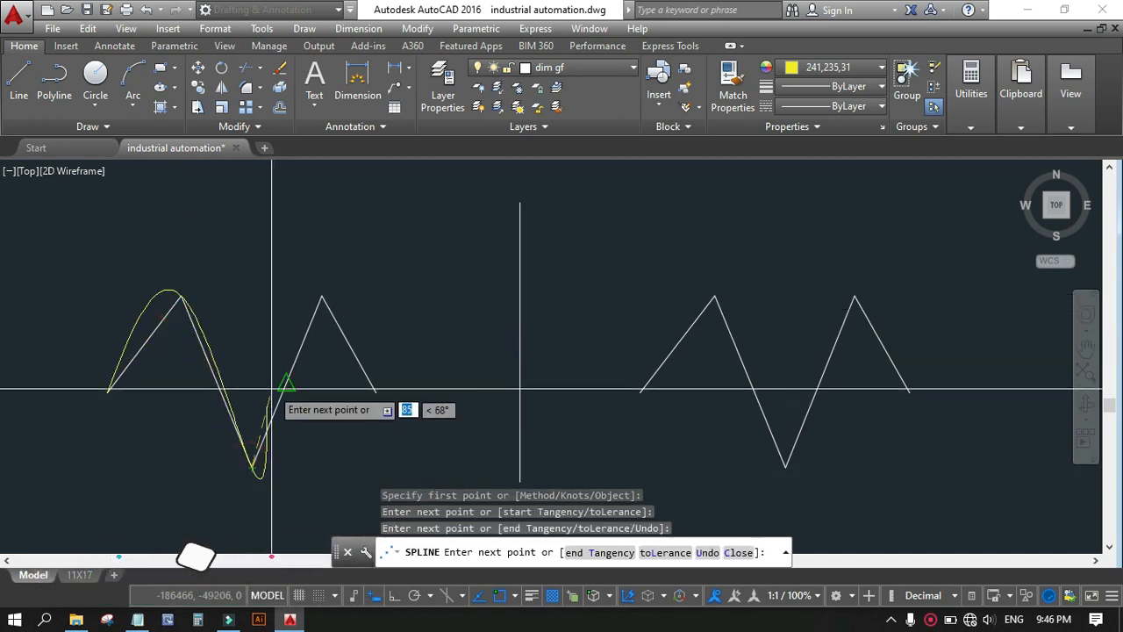
left_click(321, 296)
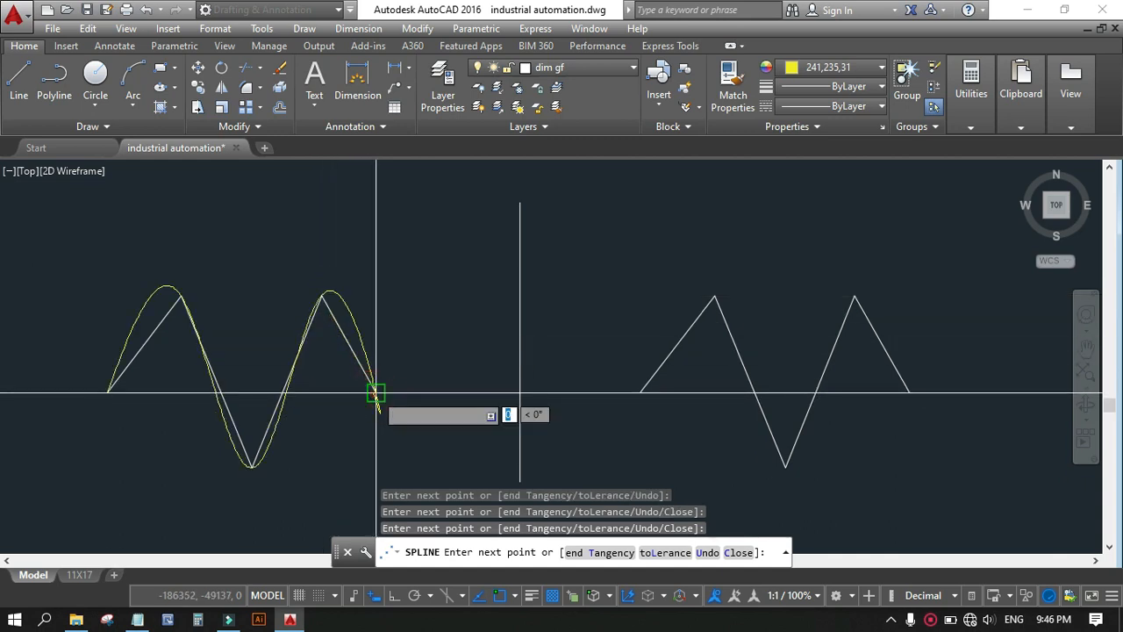
left_click(376, 392)
key("Return")
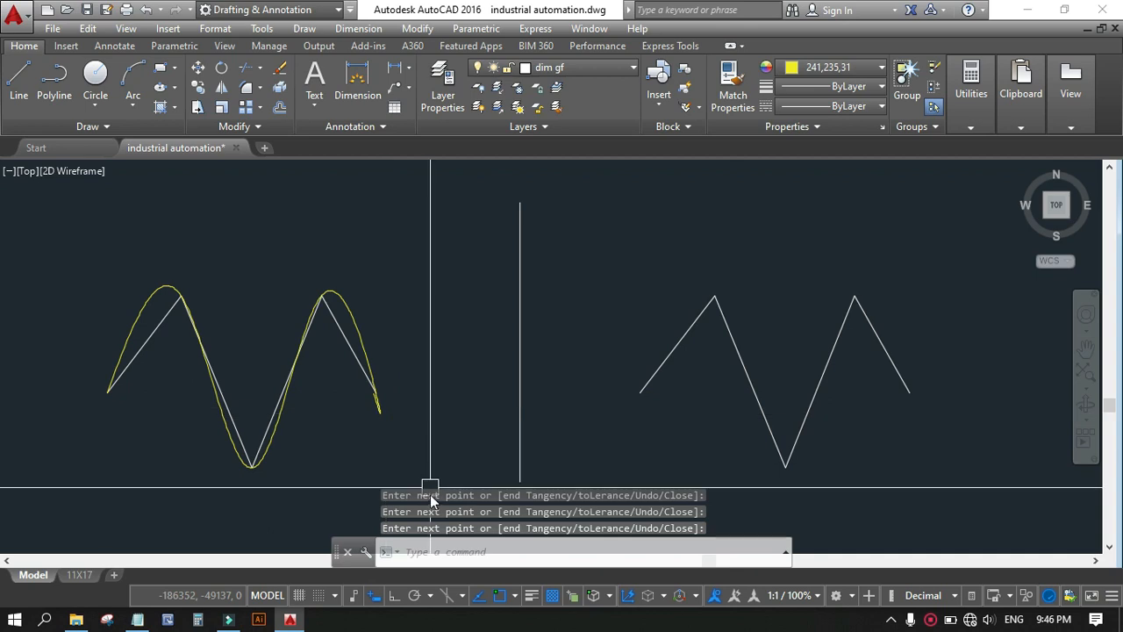
Draw a control-vertex spline using the five vertices of the right zigzag line, from its left end to its right end.
scroll(385, 389, "up", 5)
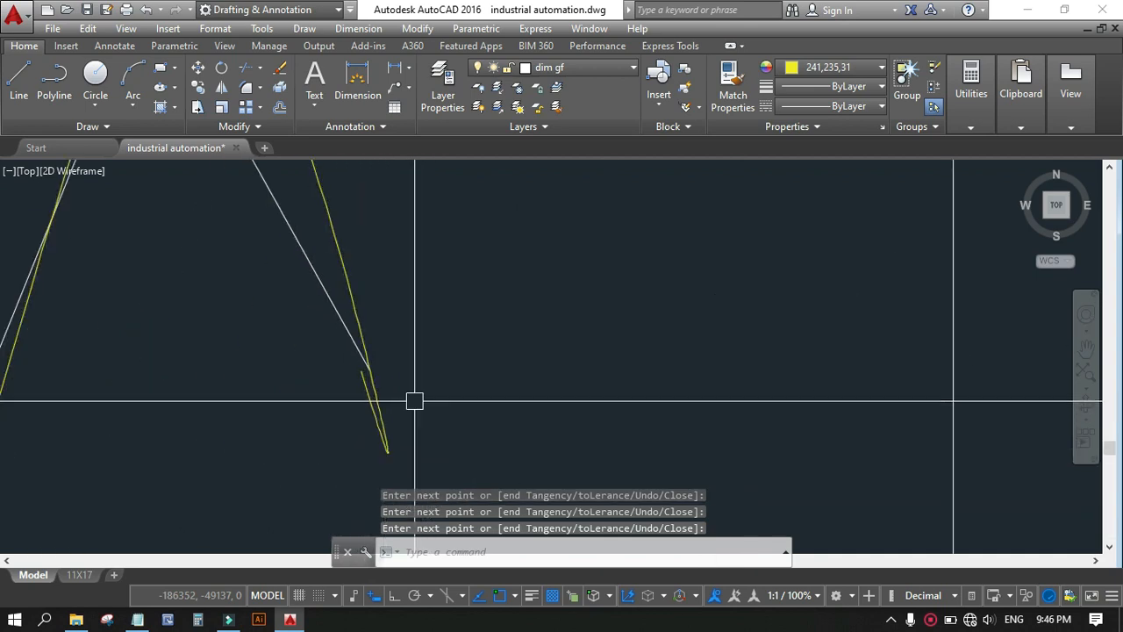
scroll(462, 393, "down", 5)
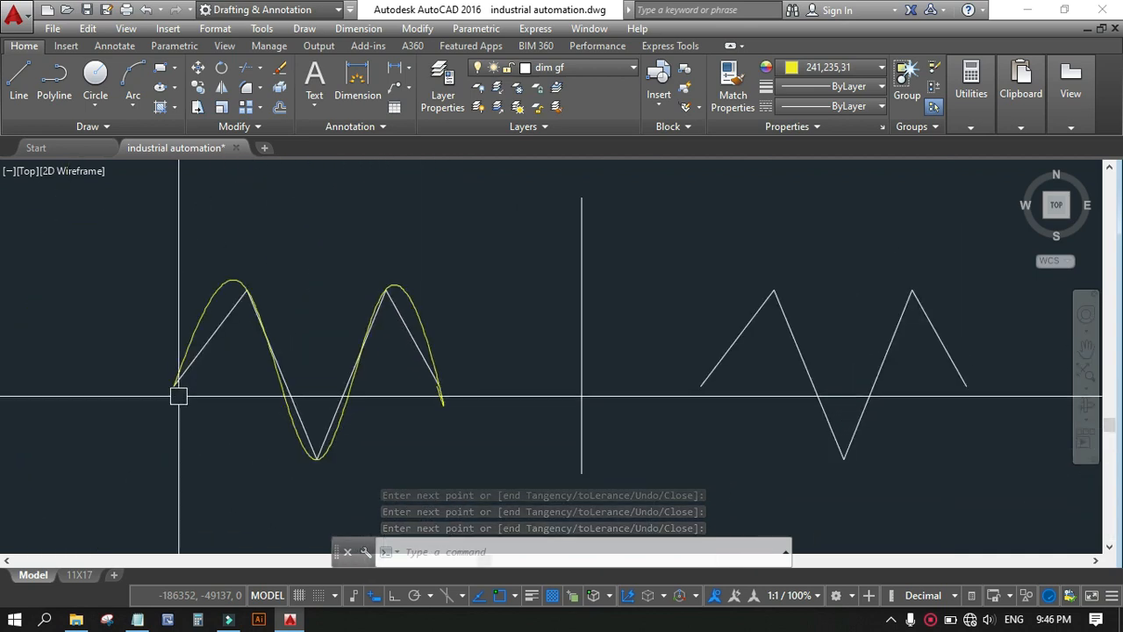
scroll(155, 342, "down", 3)
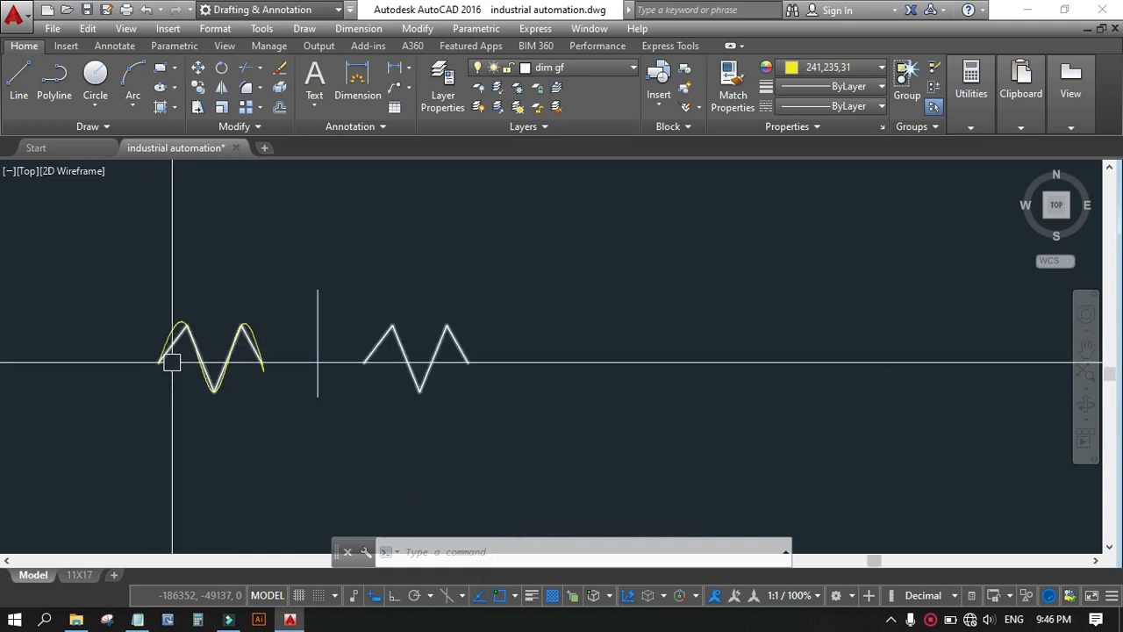
scroll(352, 366, "up", 2)
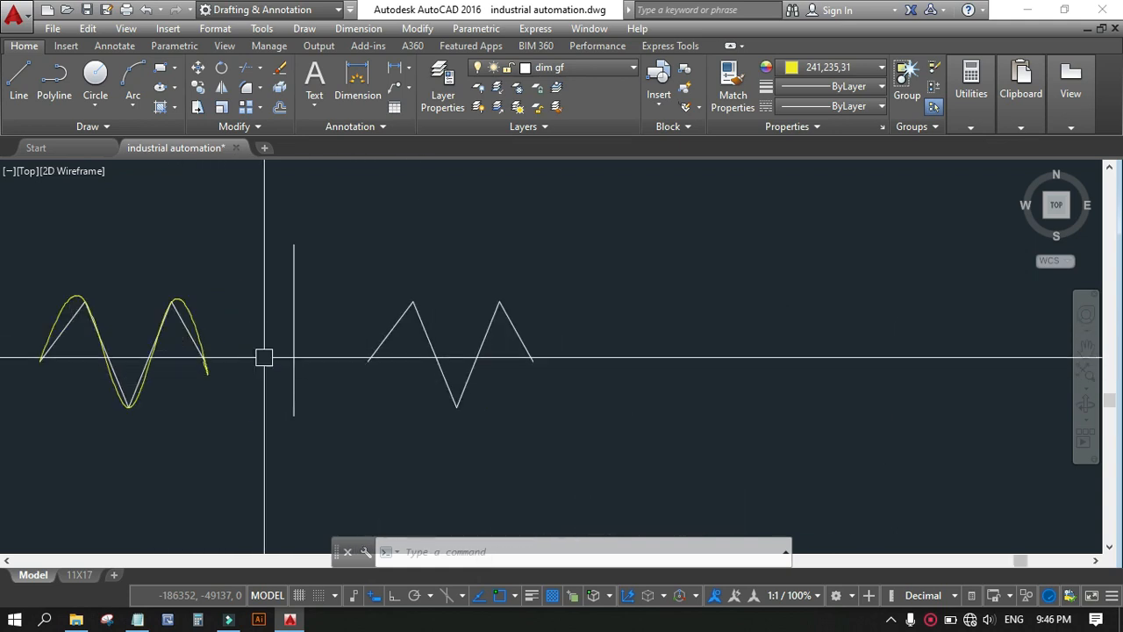
left_click(74, 129)
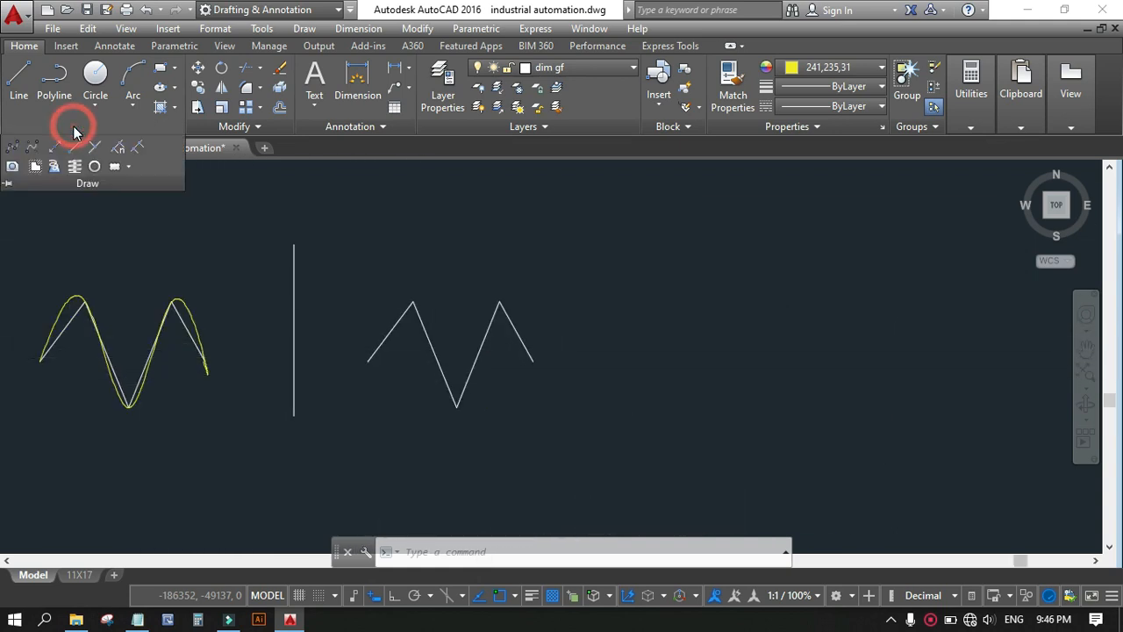
left_click(32, 151)
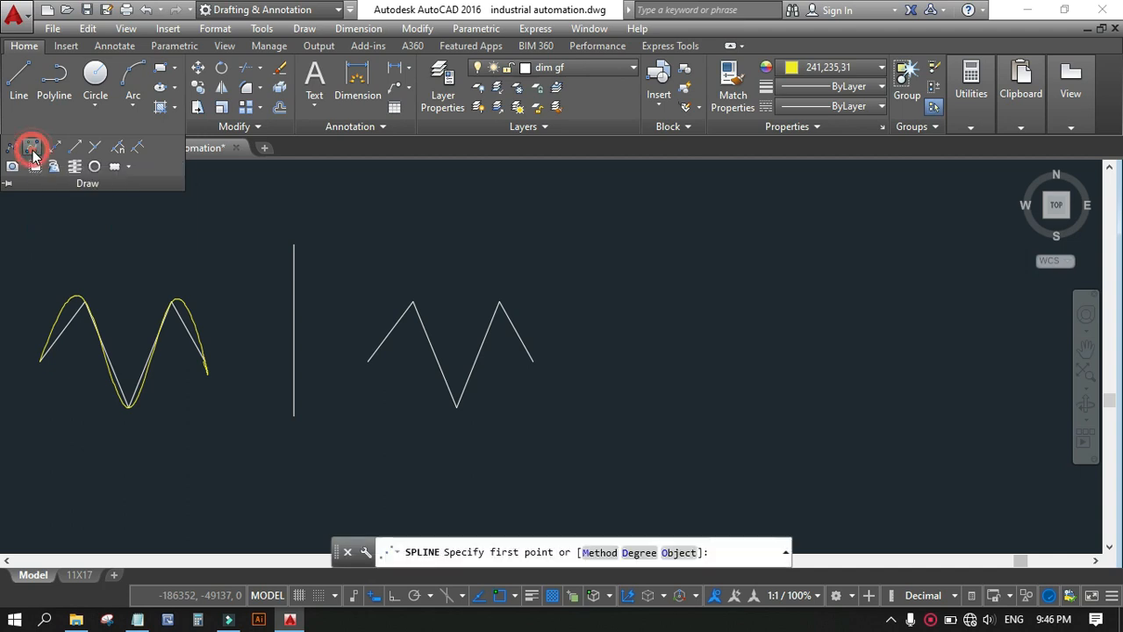
left_click(367, 360)
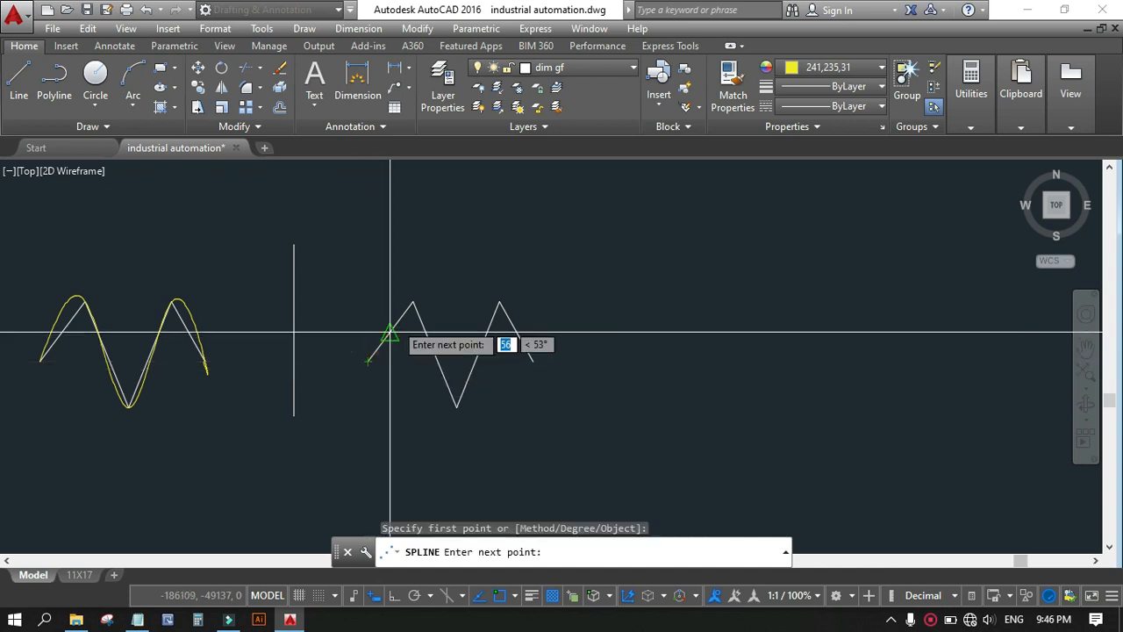
left_click(412, 302)
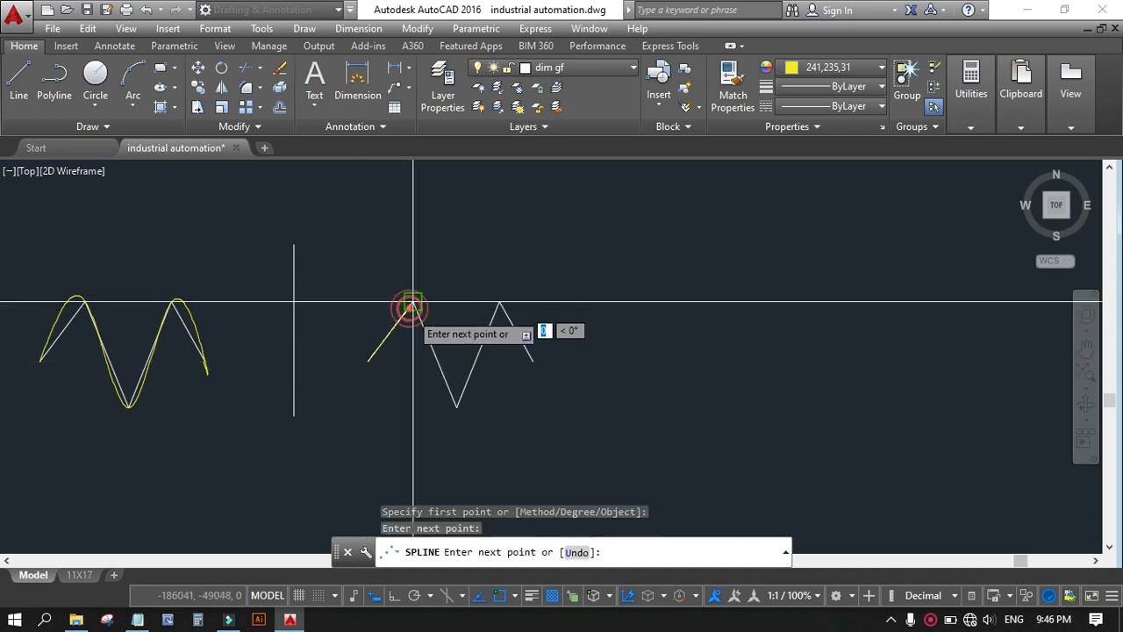
left_click(454, 406)
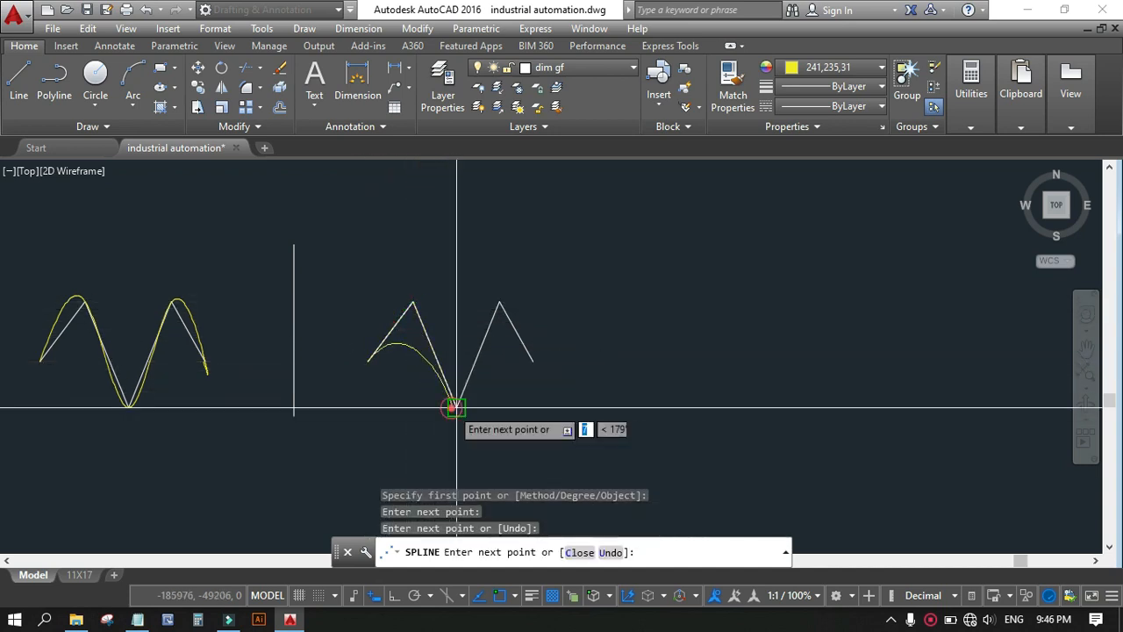
left_click(499, 303)
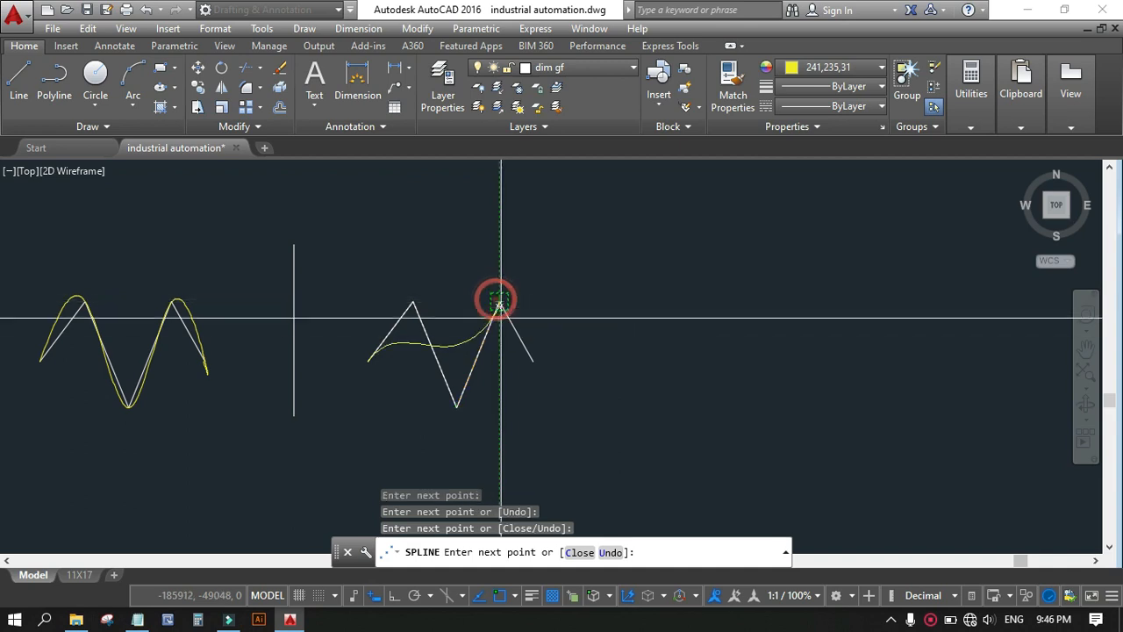
left_click(533, 361)
key("Return")
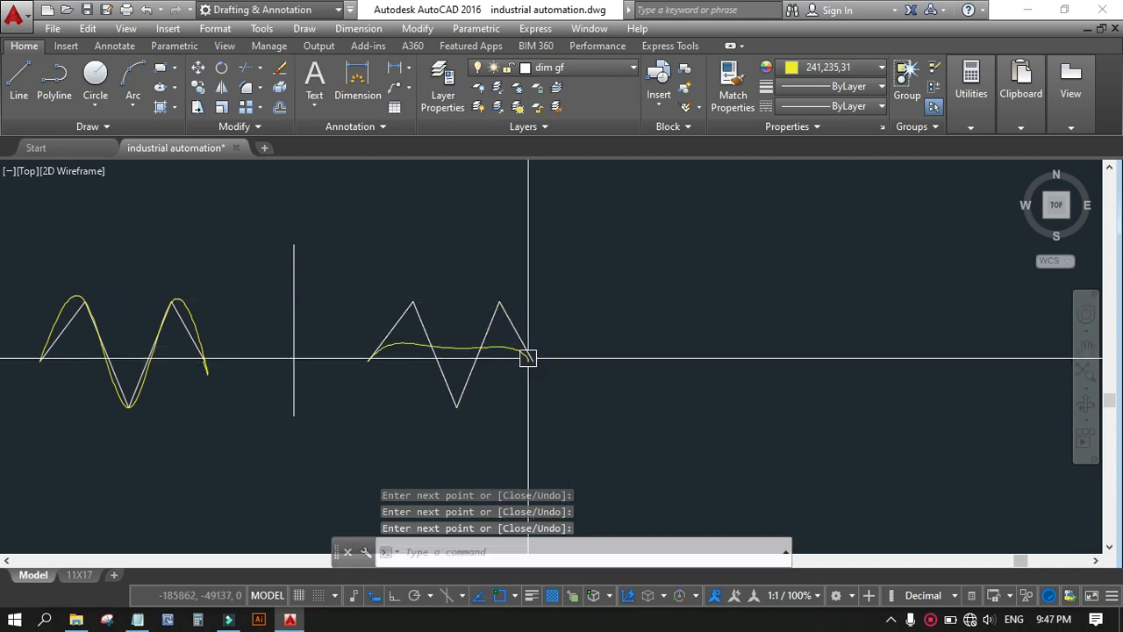
Stretch the loose right end of the control-vertex spline onto the right endpoint of its zigzag line.
scroll(495, 361, "up", 6)
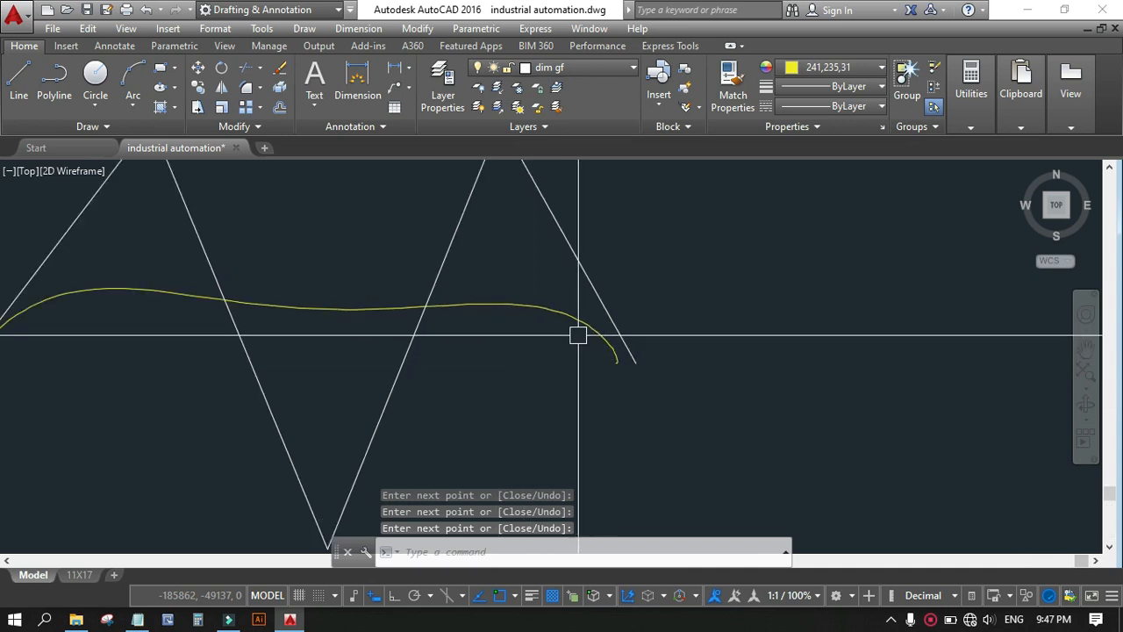
left_click(579, 326)
left_click(615, 362)
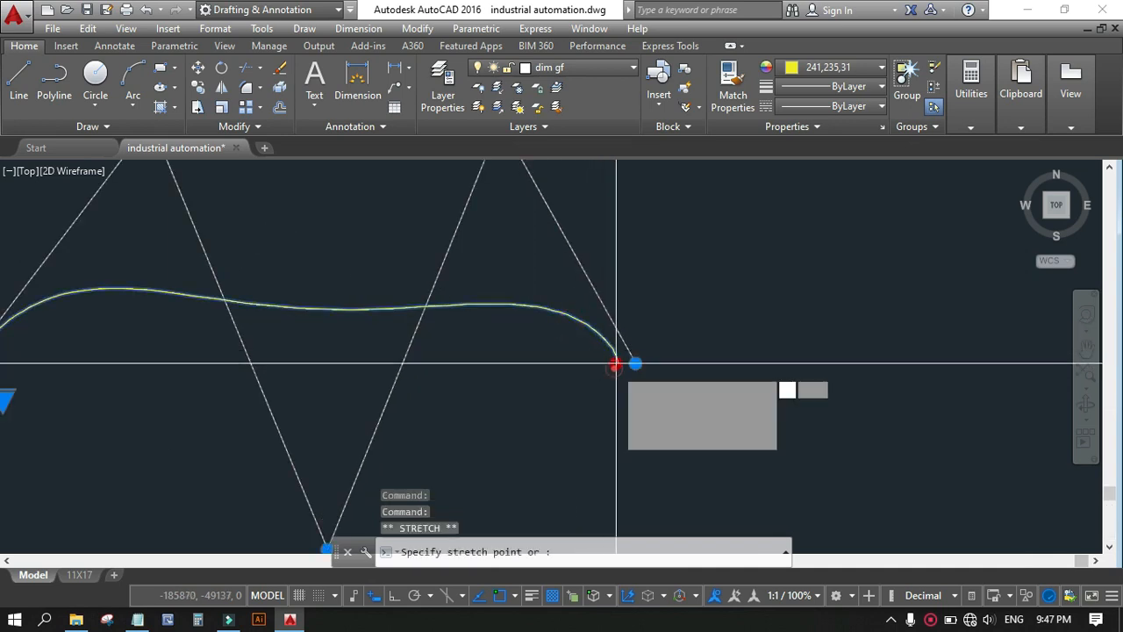
left_click(635, 363)
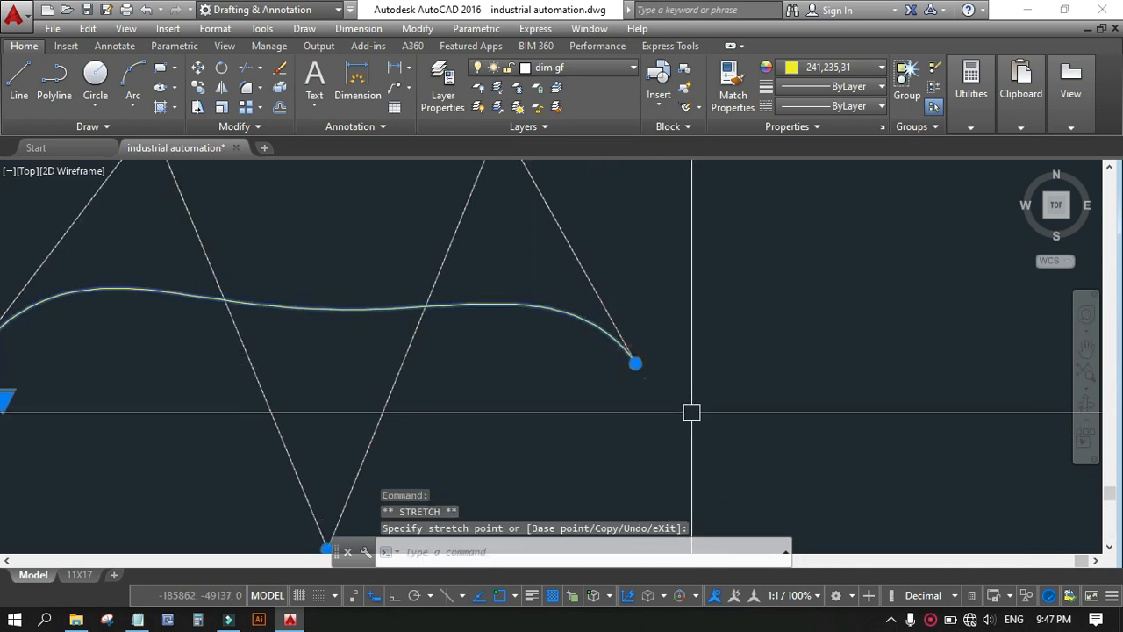
scroll(657, 425, "down", 5)
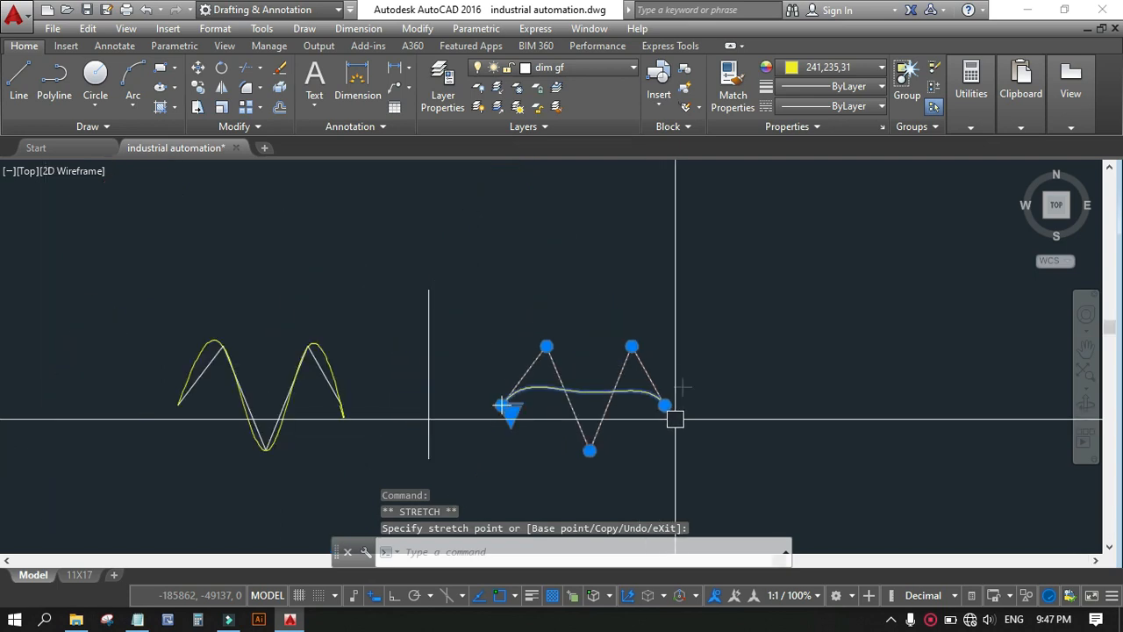
scroll(373, 395, "up", 6)
scroll(374, 396, "down", 3)
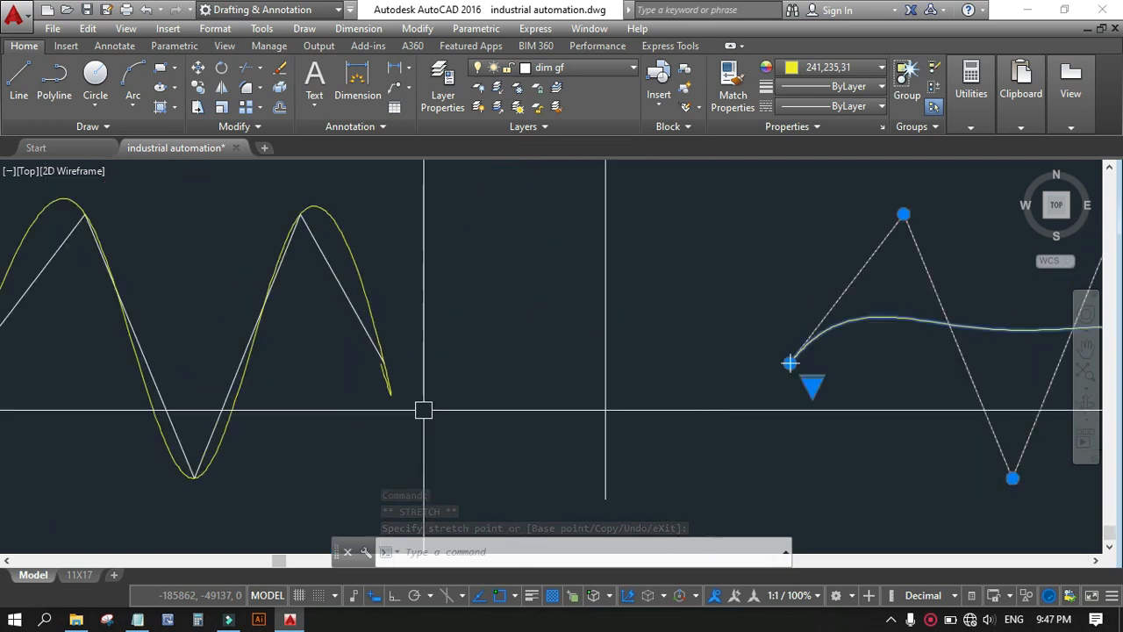
left_click(366, 298)
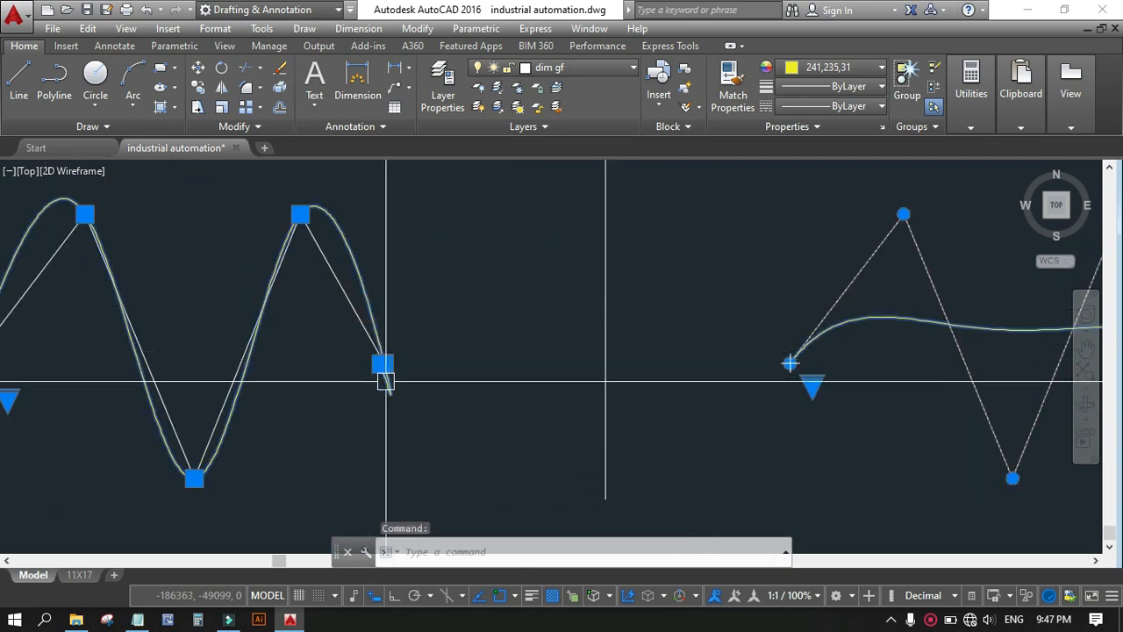
scroll(386, 380, "up", 5)
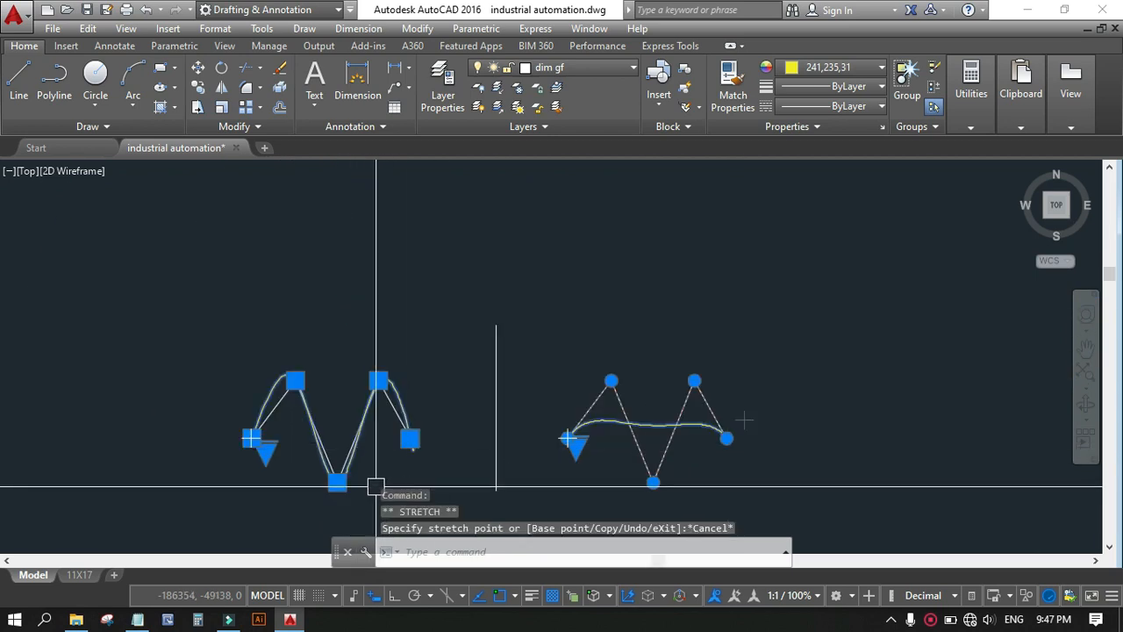
scroll(342, 494, "up", 2)
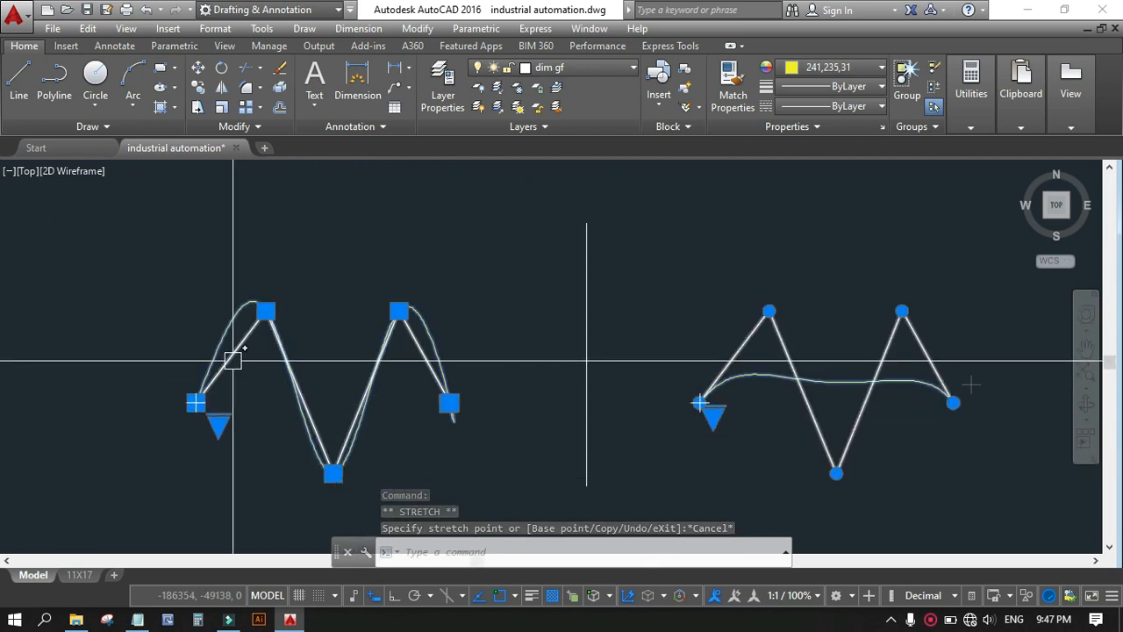
scroll(250, 332, "up", 4)
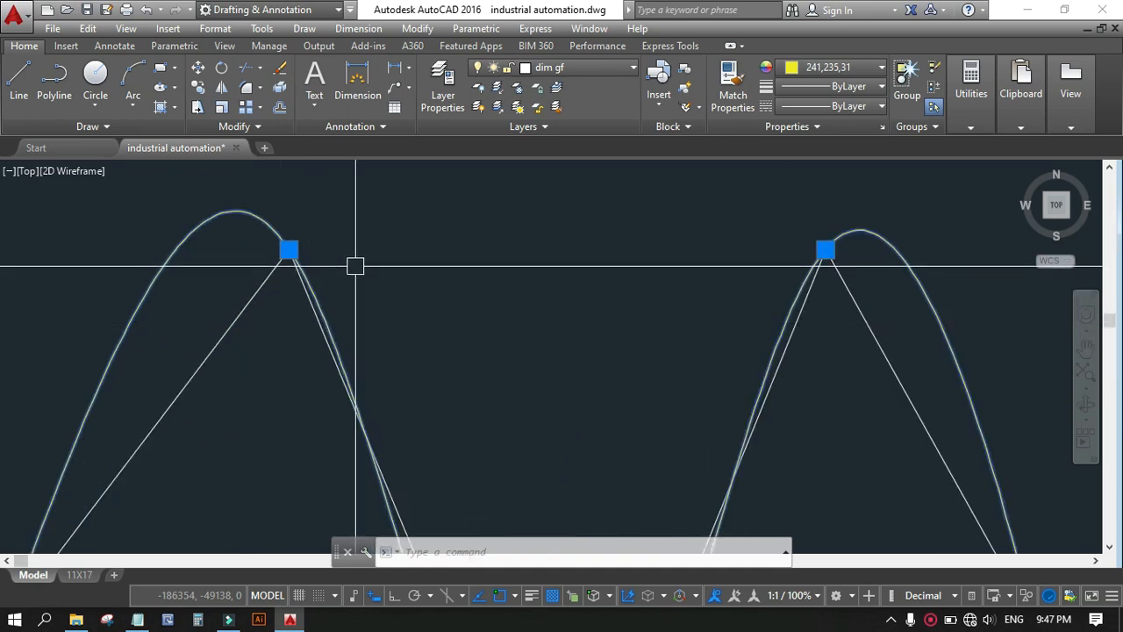
key("Escape")
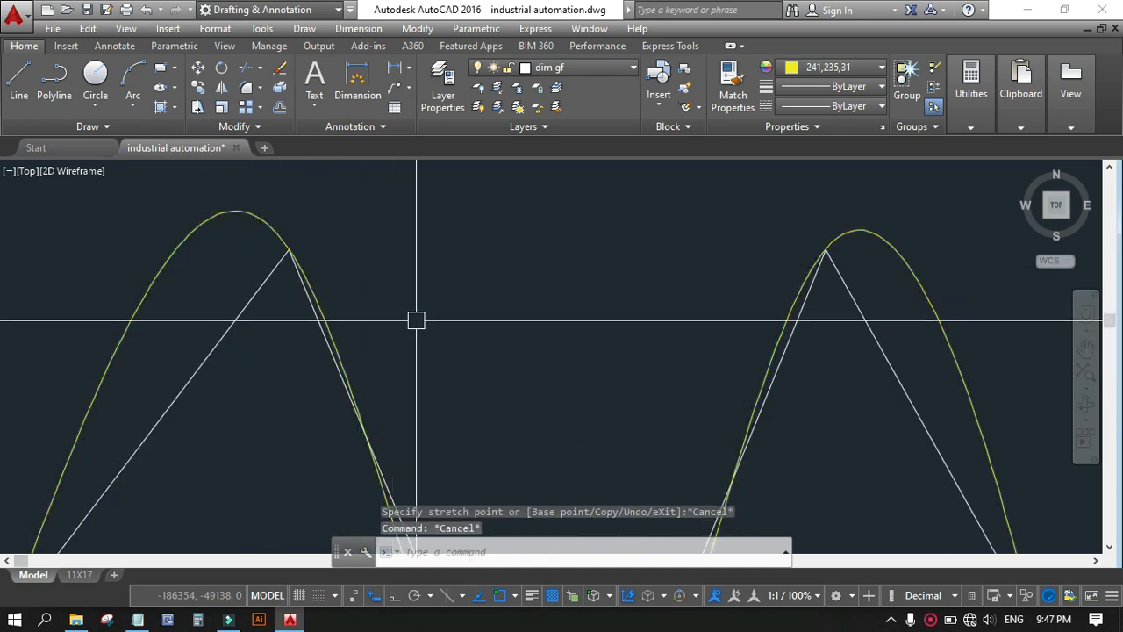
Select the fit-point spline on the left zigzag and examine where its fit points lie relative to the curve.
scroll(494, 291, "down", 4)
left_click(342, 298)
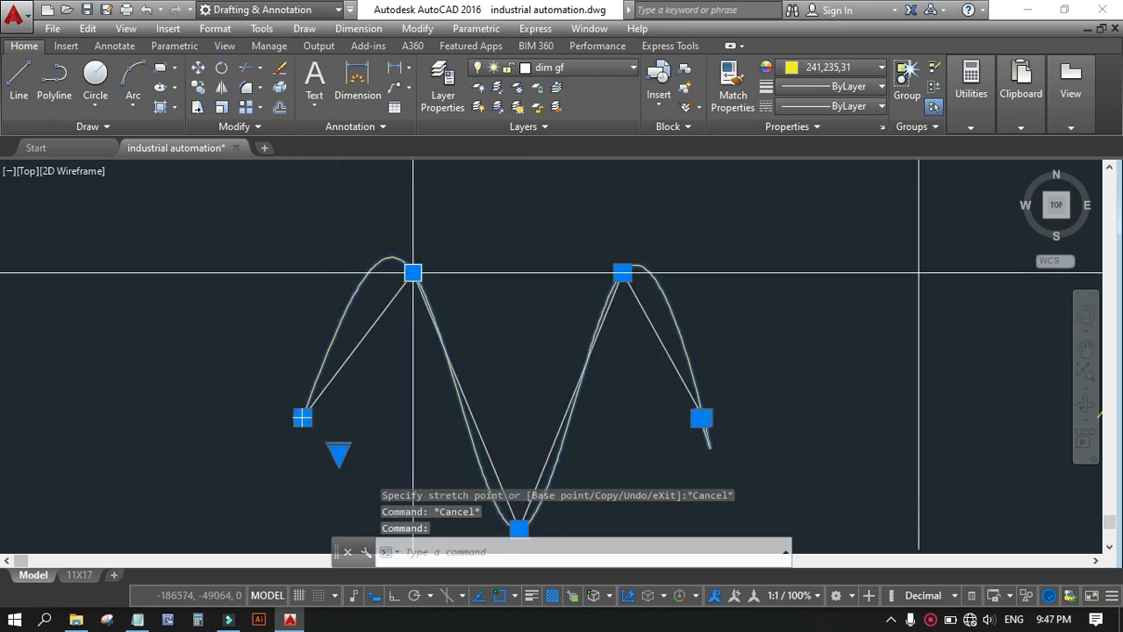
mouse_move(409, 279)
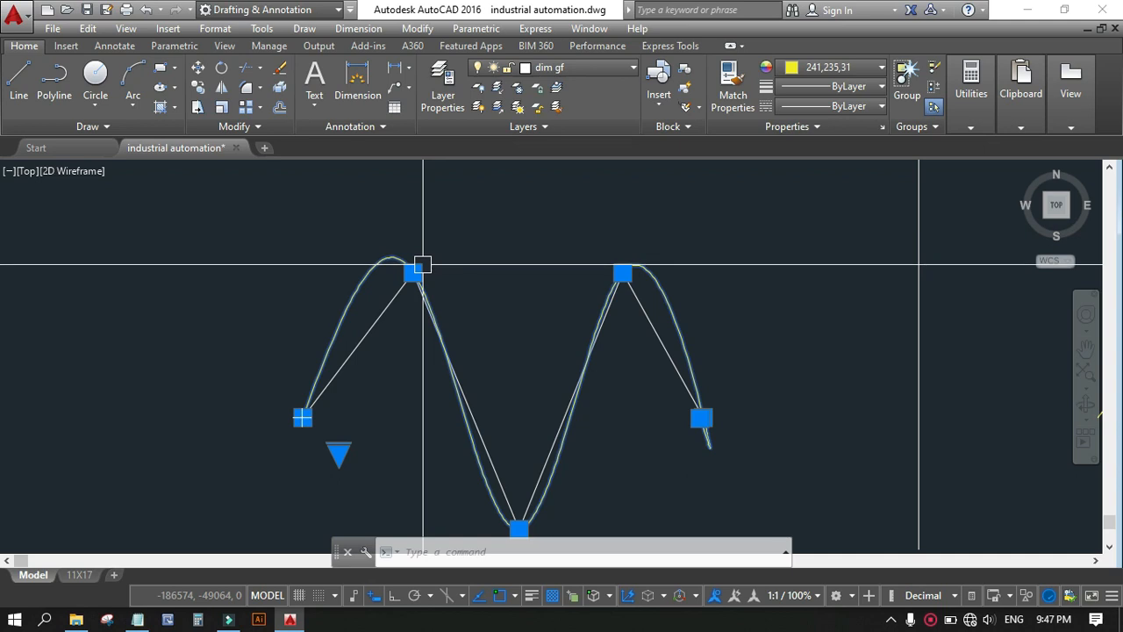
mouse_move(302, 418)
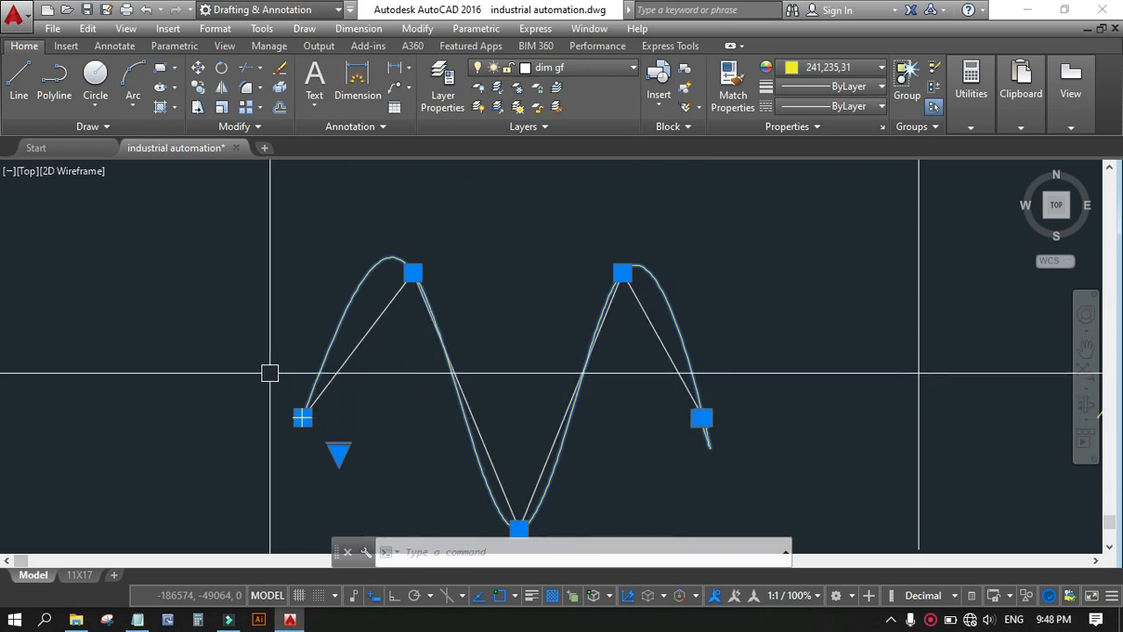
Add the right control-vertex spline to the selection and compare its control vertices with the left spline's fit points.
scroll(269, 373, "down", 3)
scroll(509, 396, "up", 4)
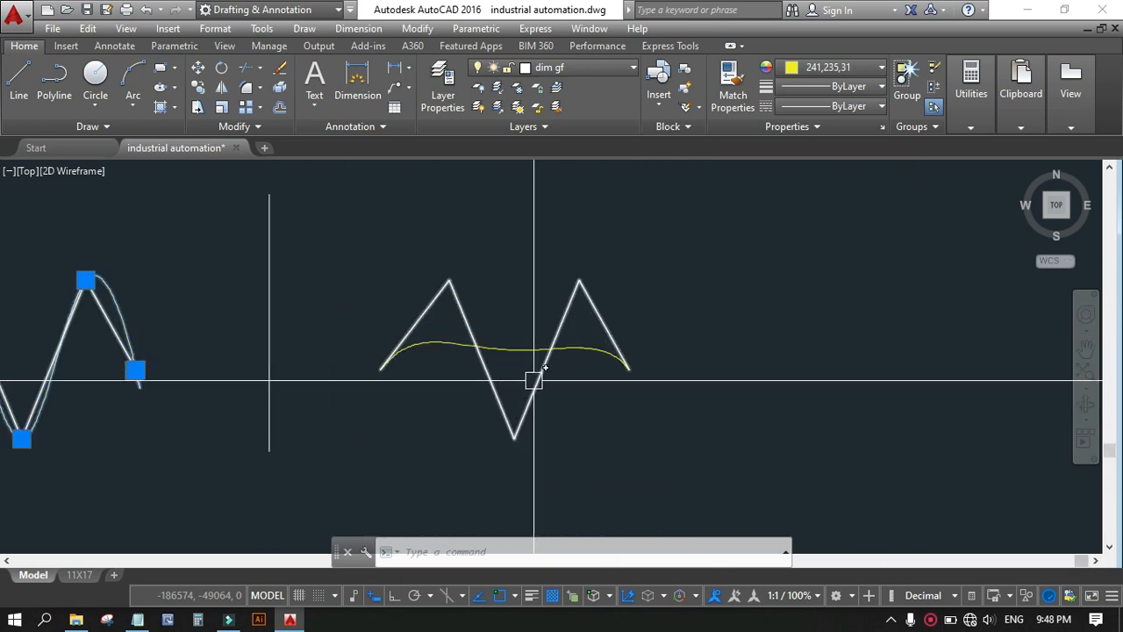
left_click(505, 347)
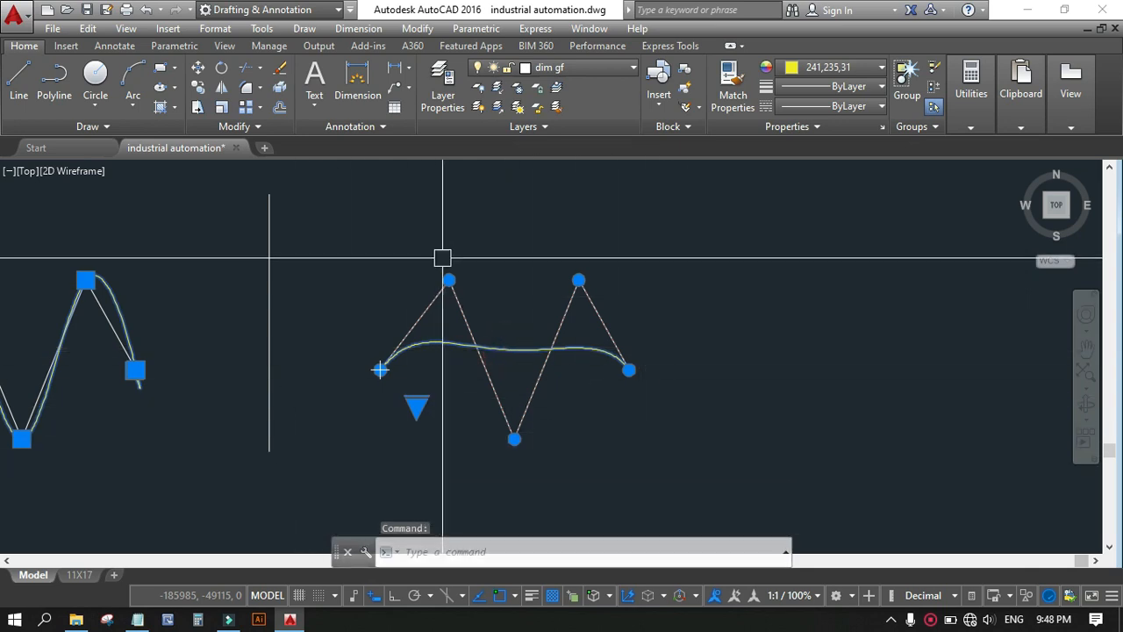
mouse_move(449, 281)
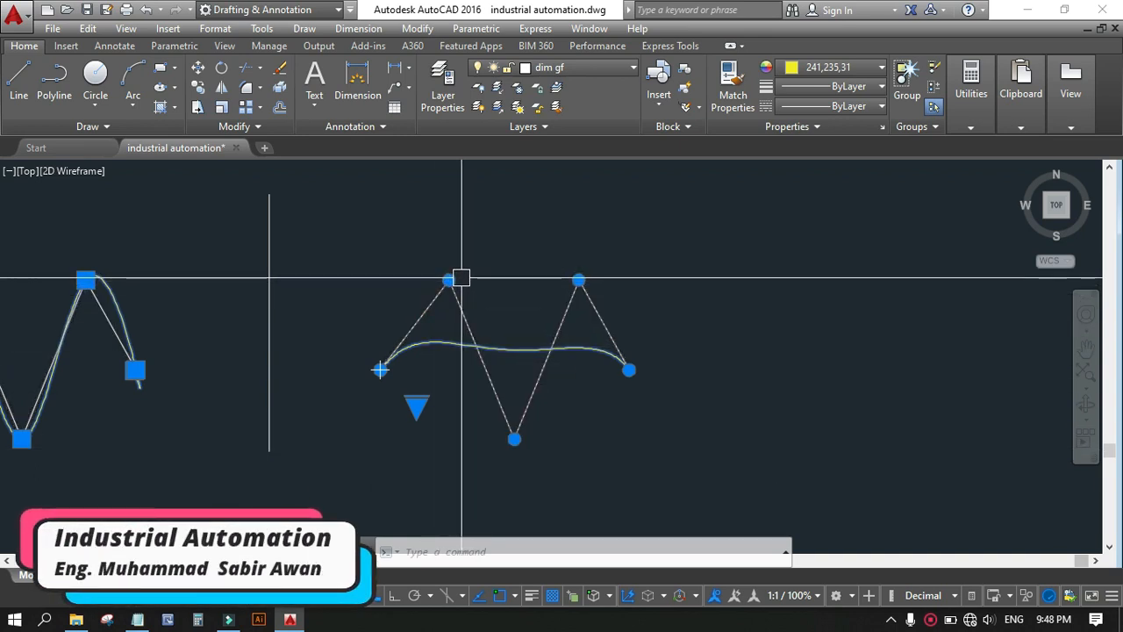
scroll(632, 370, "down", 2)
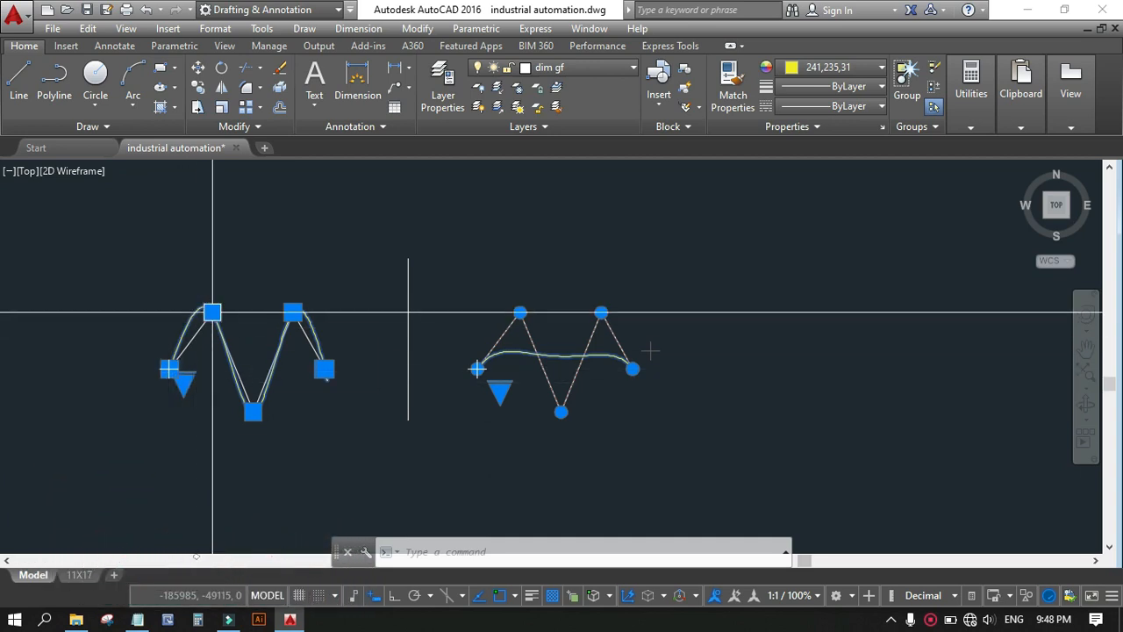
Compare the editing options of the left spline's fit points with the right spline's control vertices and where both sets of points lie.
mouse_move(213, 311)
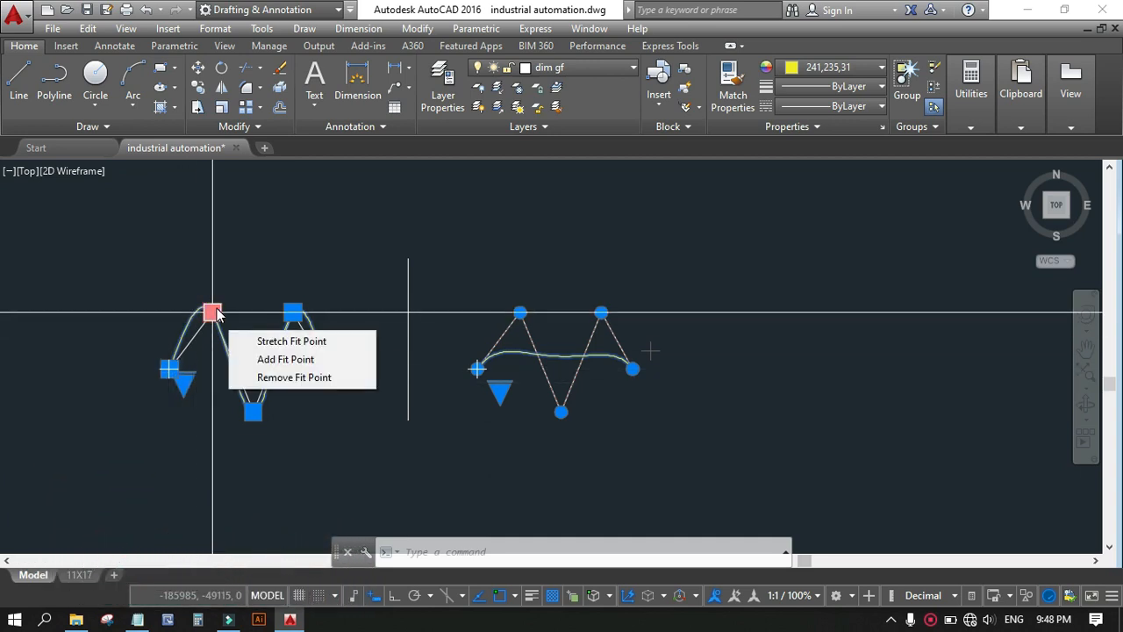
left_click(510, 353)
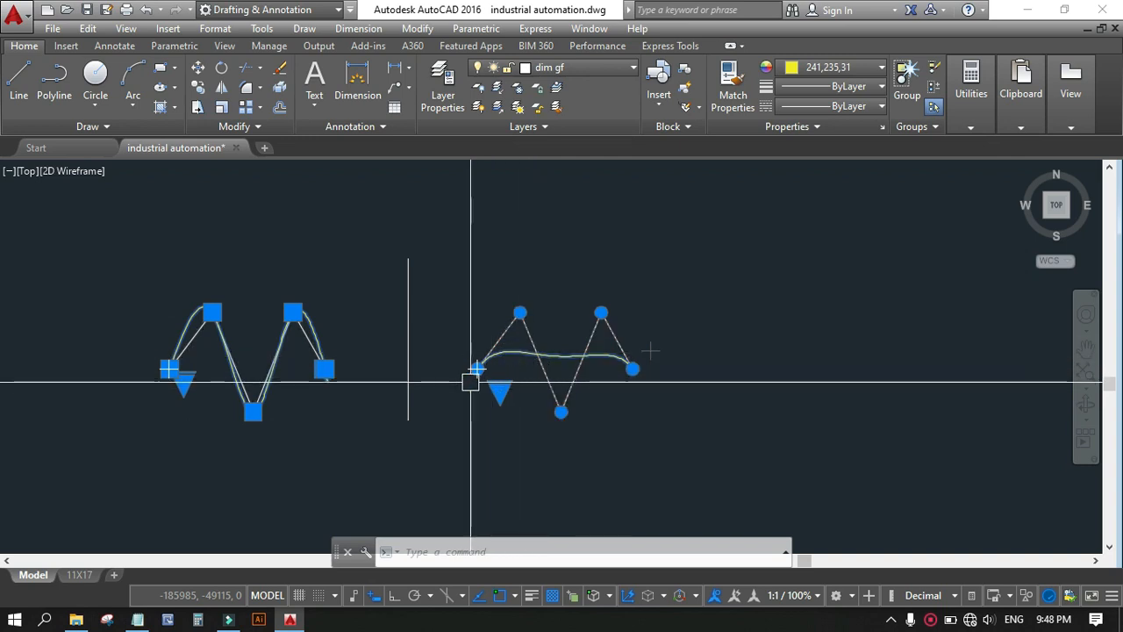
mouse_move(520, 312)
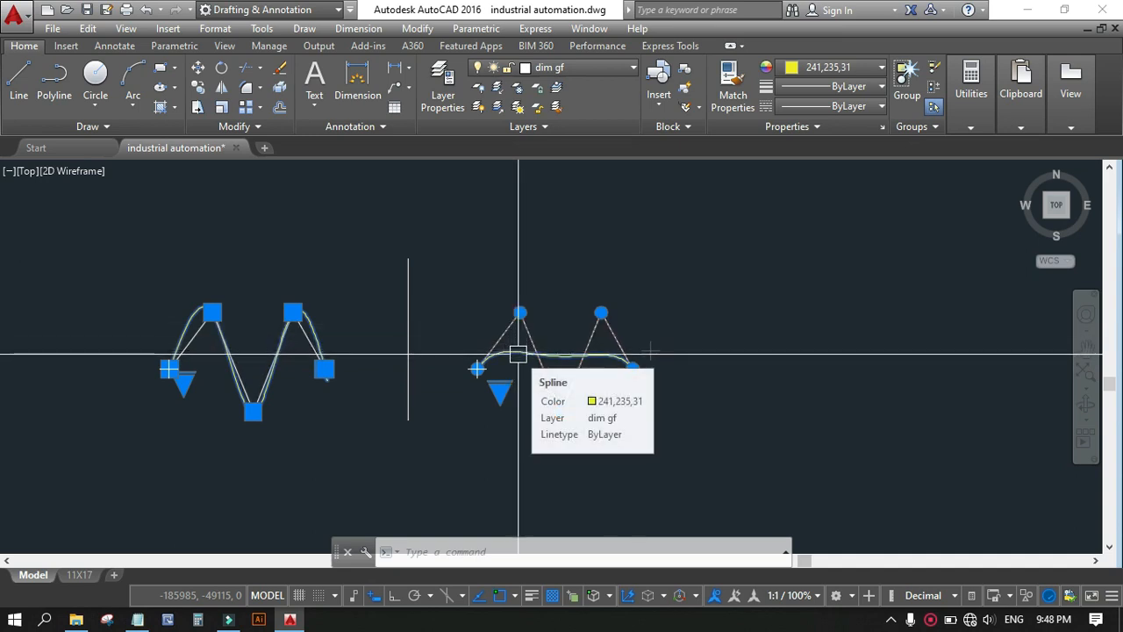
scroll(444, 376, "up", 2)
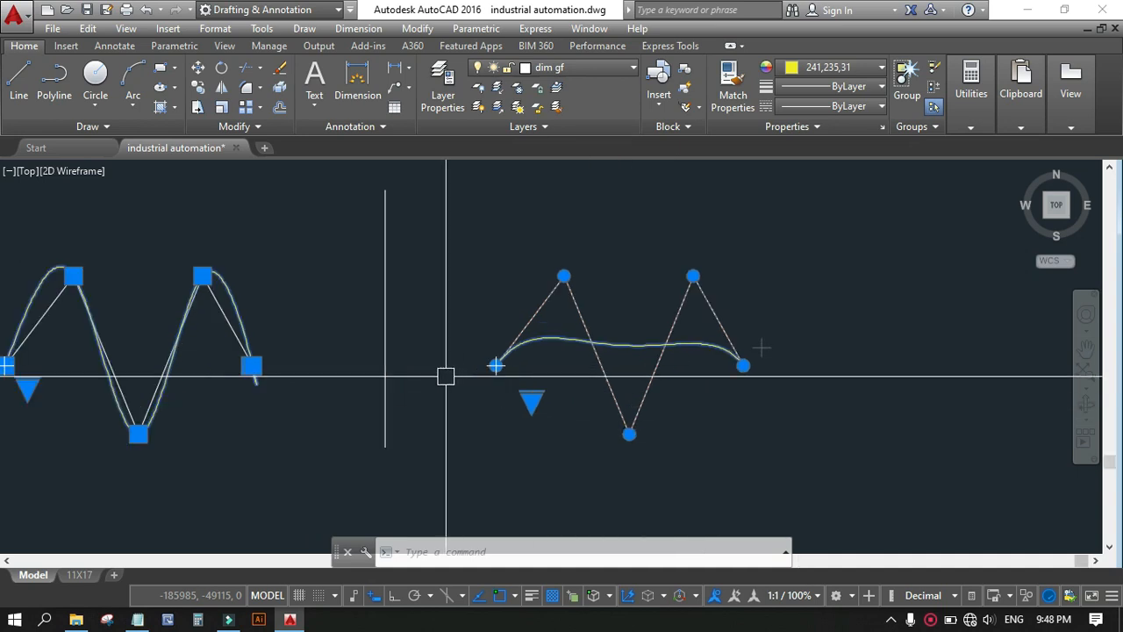
scroll(782, 394, "down", 2)
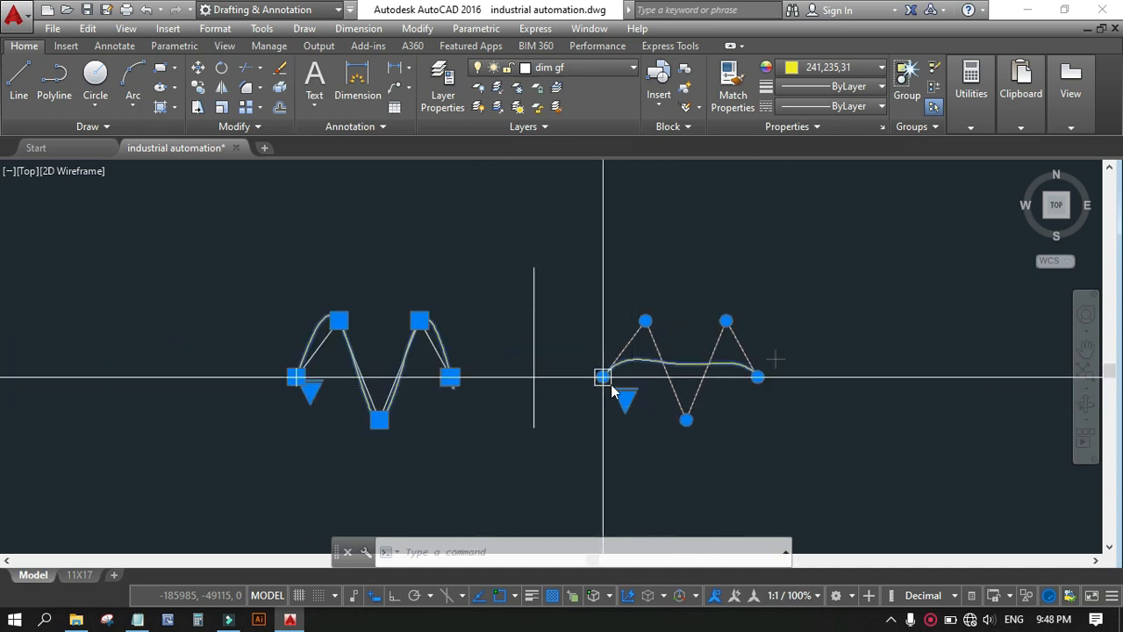
mouse_move(602, 377)
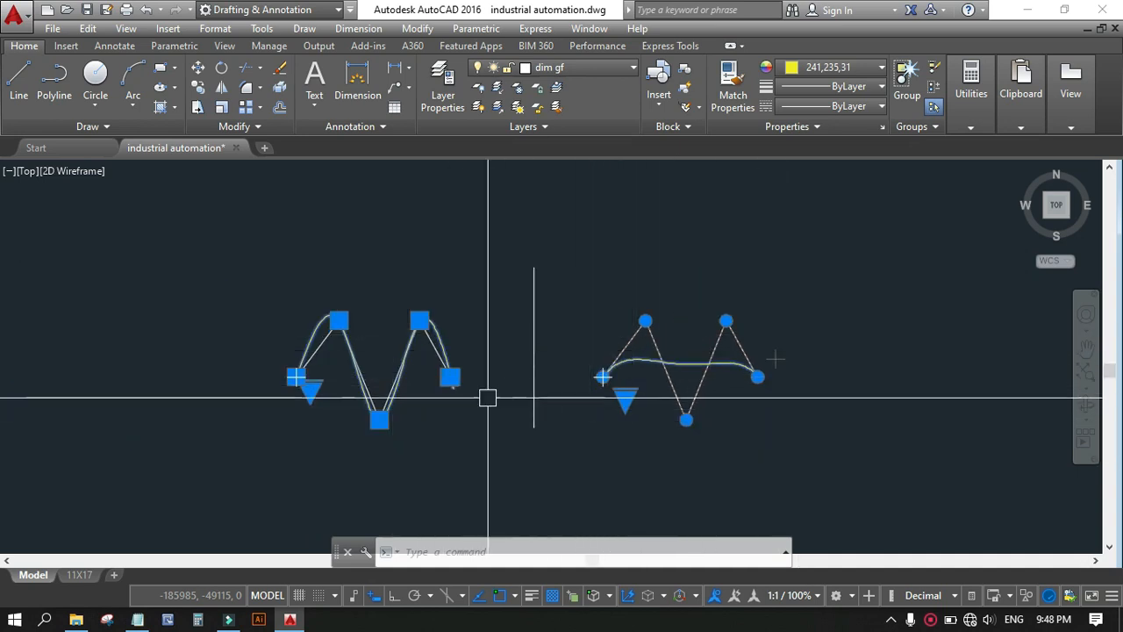
scroll(326, 400, "up", 3)
scroll(330, 400, "down", 2)
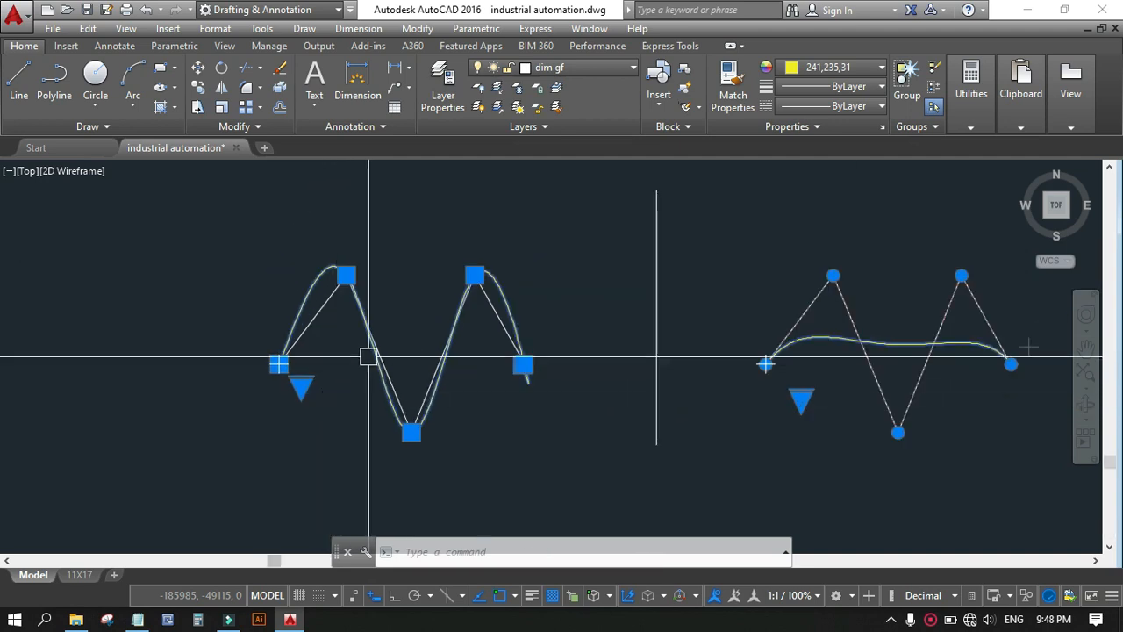
Flatten the left spline by stretching its inner fit points inward: first peak about 68 units down, valley up, second peak about 54 units down.
mouse_move(348, 276)
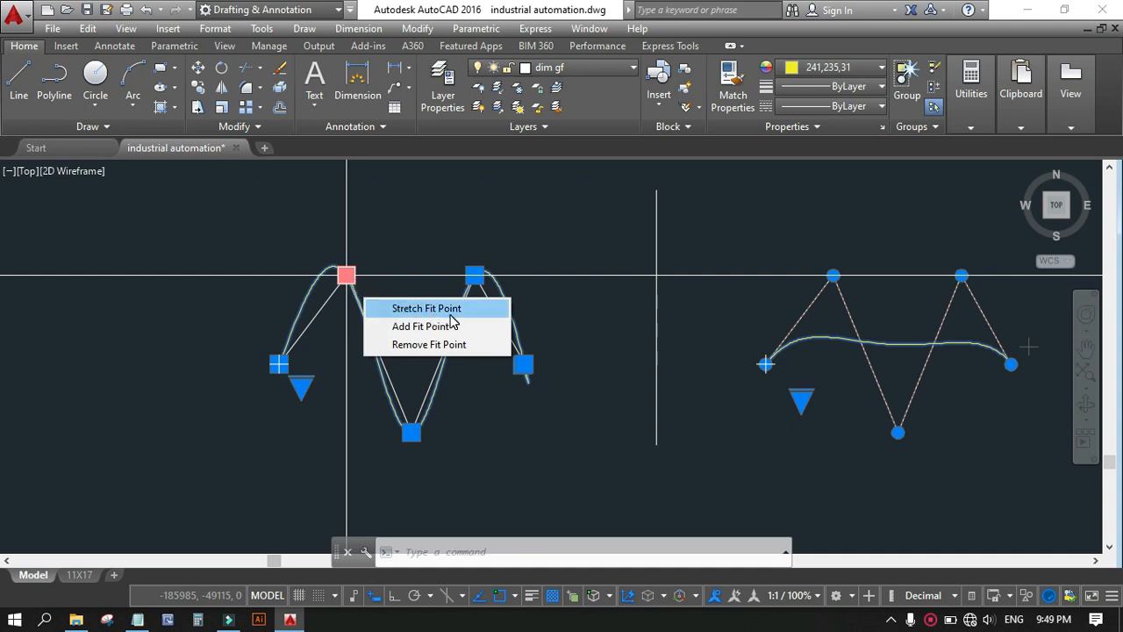
left_click(347, 275)
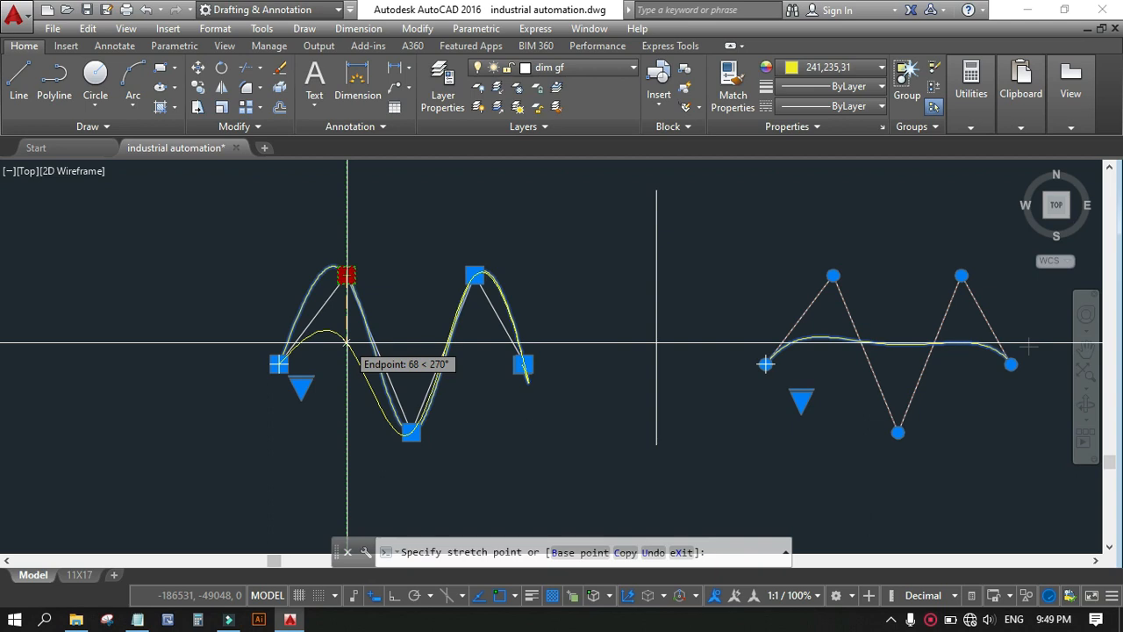
left_click(347, 343)
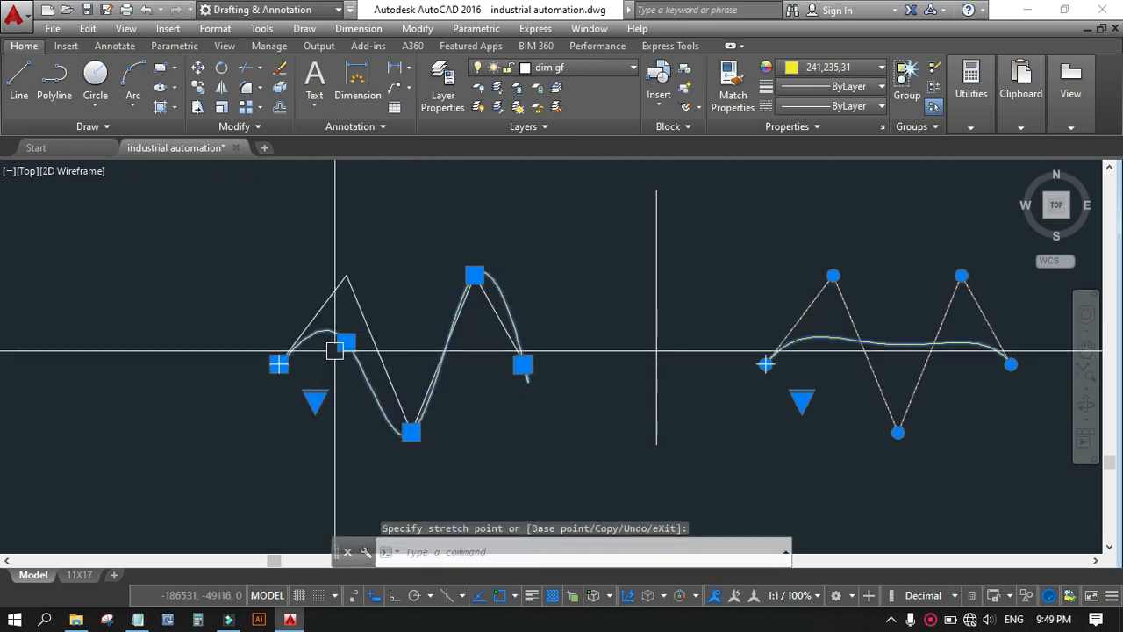
left_click(412, 432)
left_click(412, 373)
left_click(474, 274)
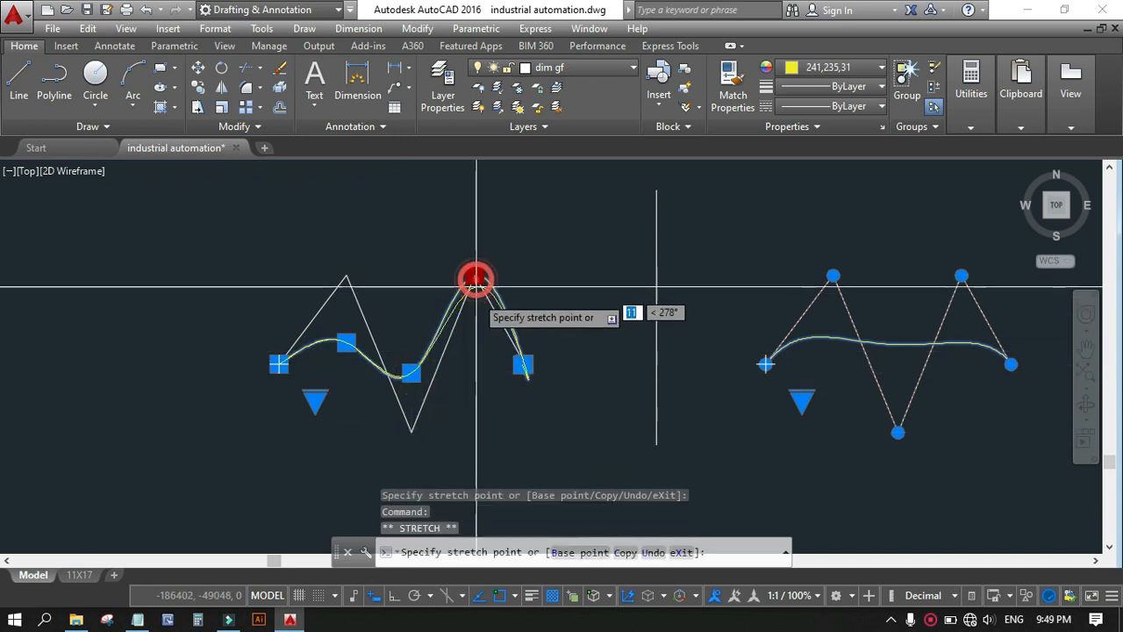
left_click(476, 329)
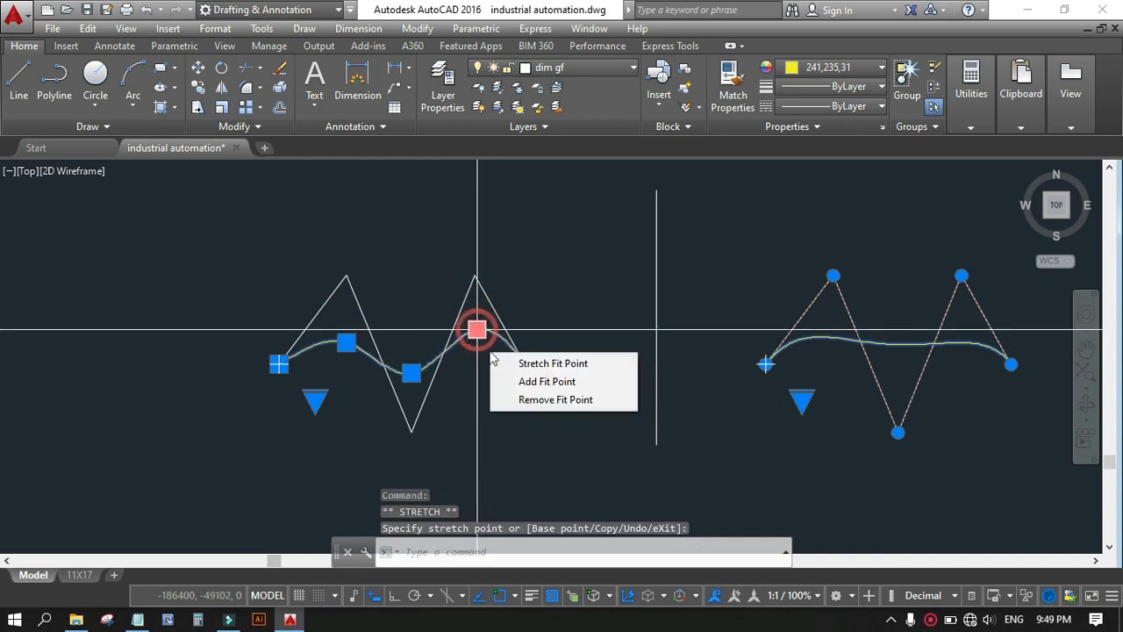
mouse_move(478, 340)
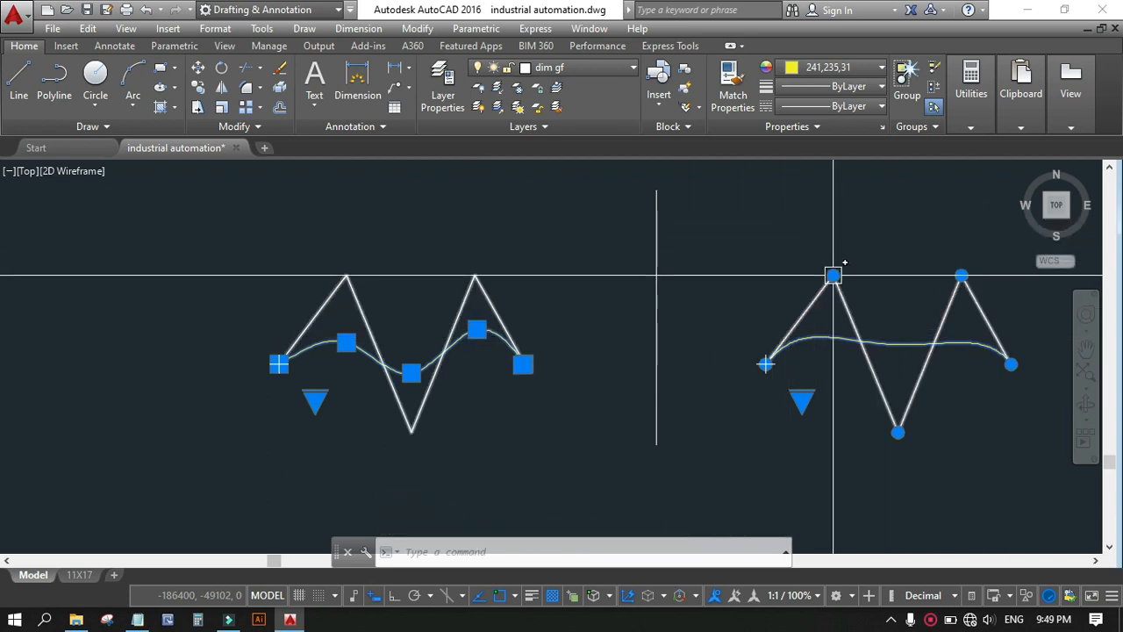
Stretch the right spline's control vertex at the first peak about 40 units up and to the right, off the zigzag line.
mouse_move(833, 276)
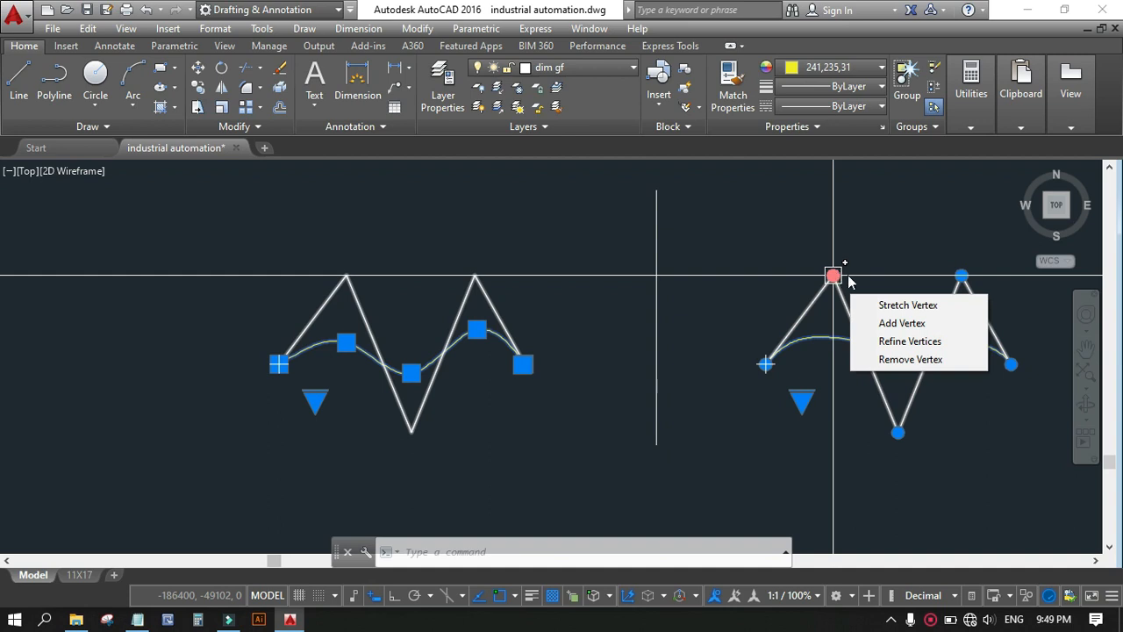
left_click(884, 306)
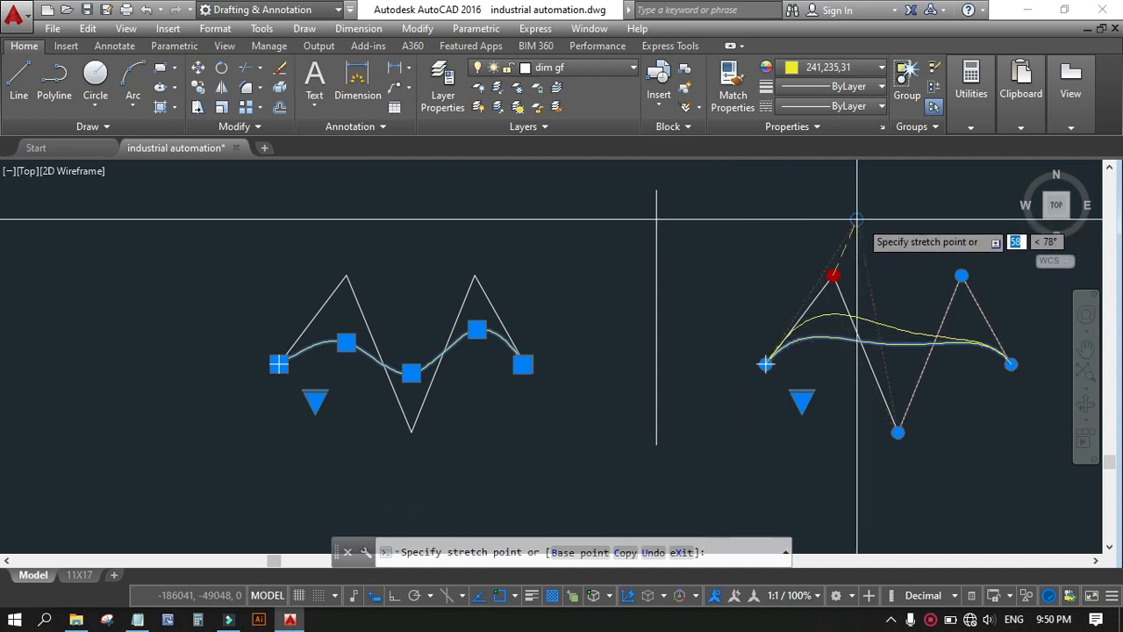
left_click(853, 241)
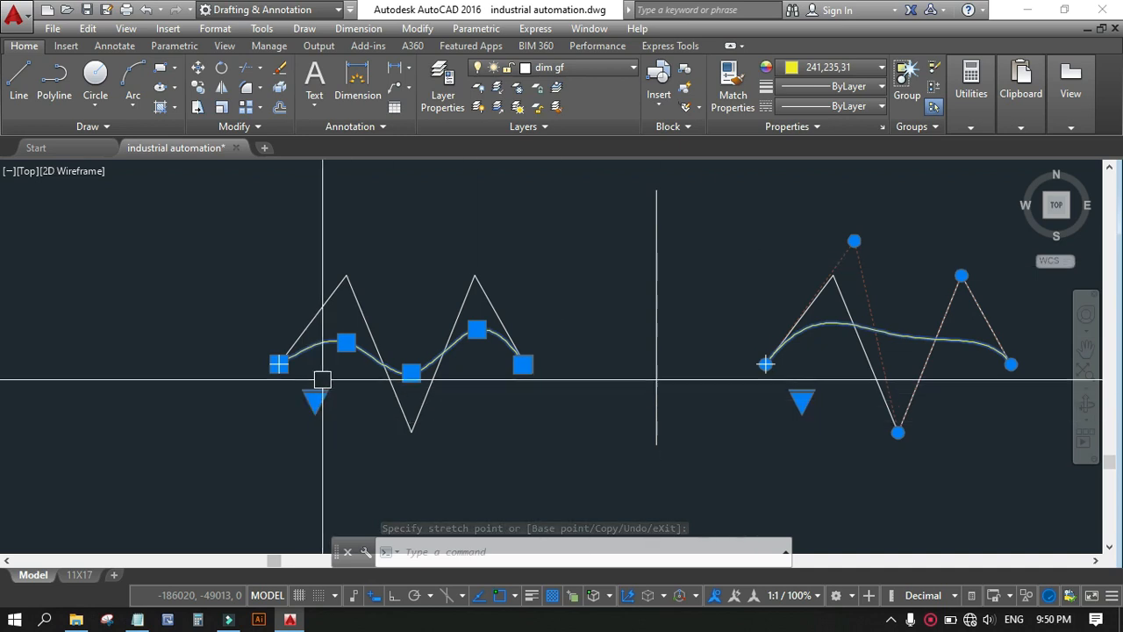
Add two fit points to the left spline, one above the gap between its first peak and valley points, one above its start.
mouse_move(347, 344)
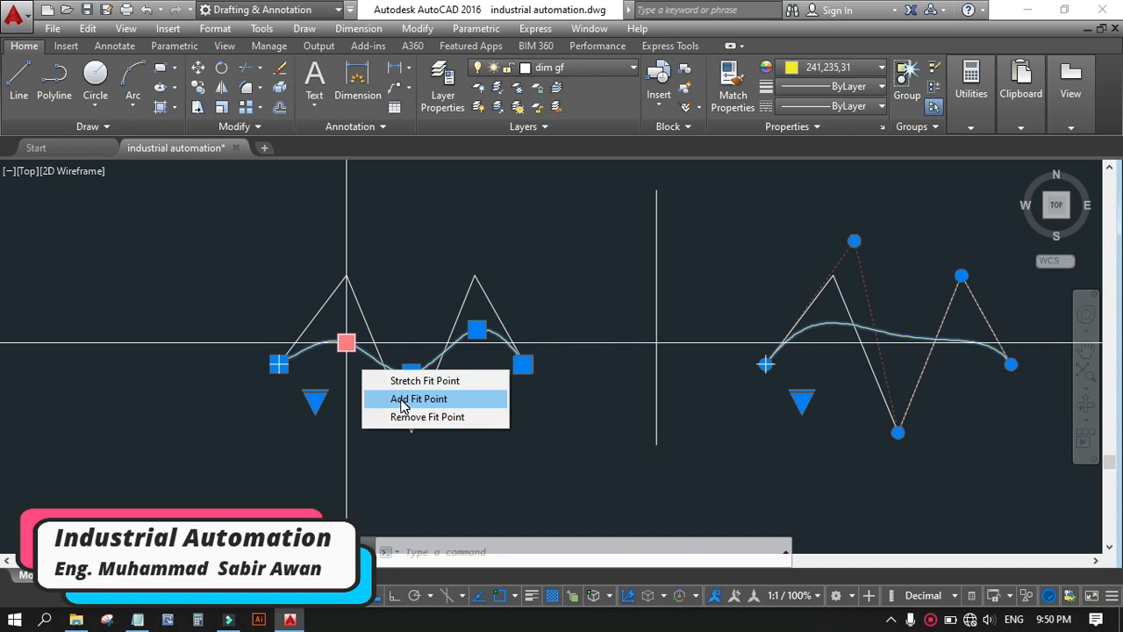
left_click(418, 400)
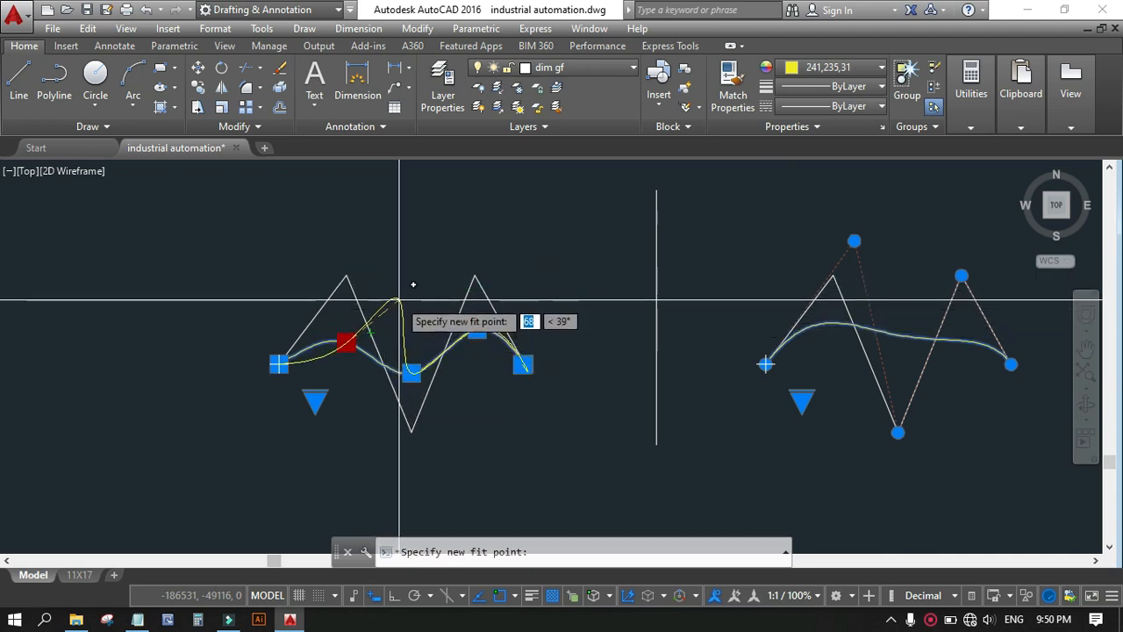
left_click(400, 290)
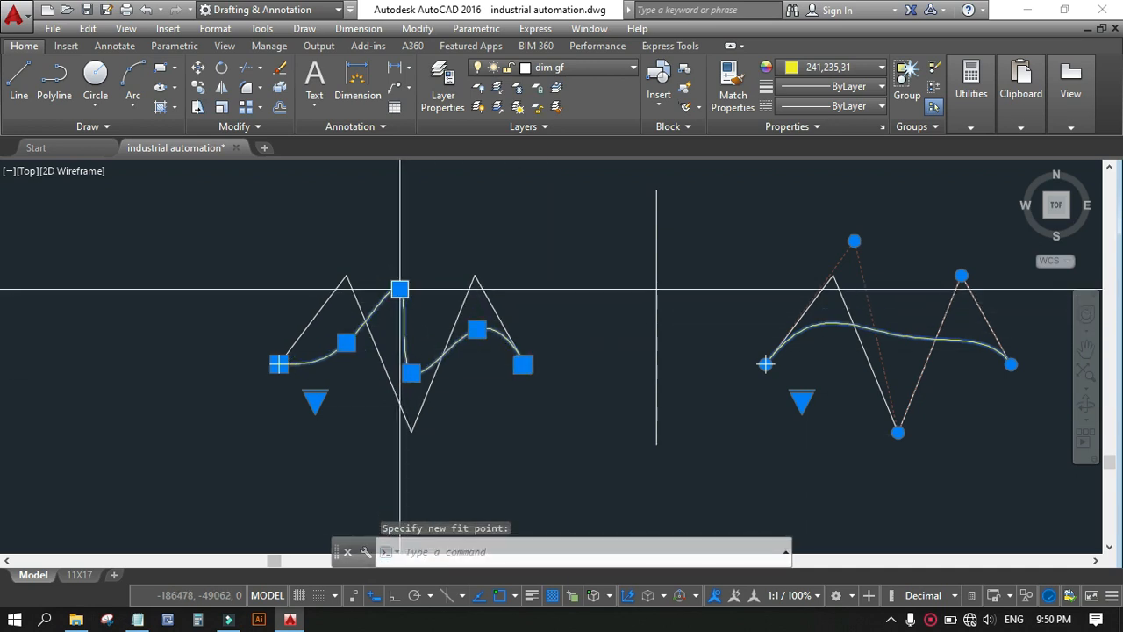
mouse_move(399, 294)
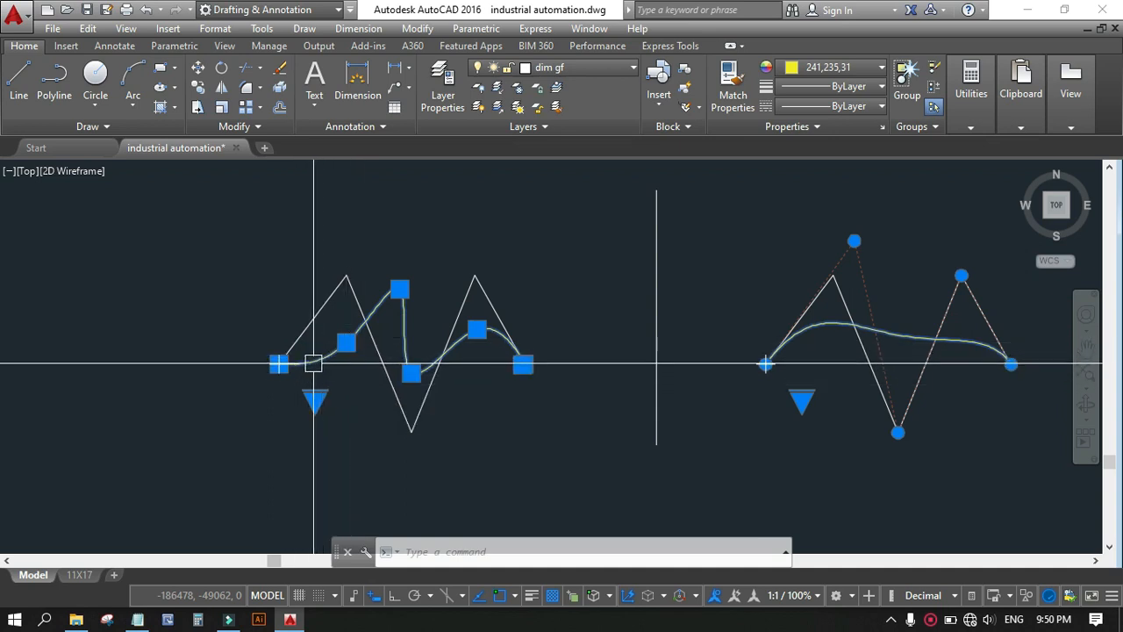
mouse_move(278, 363)
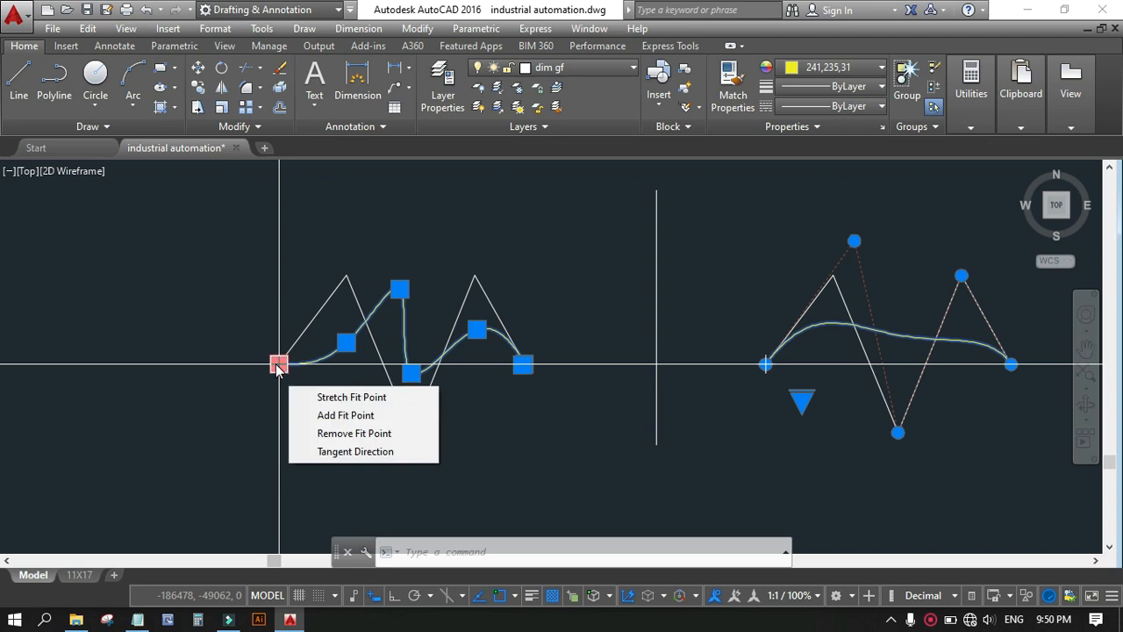
left_click(338, 418)
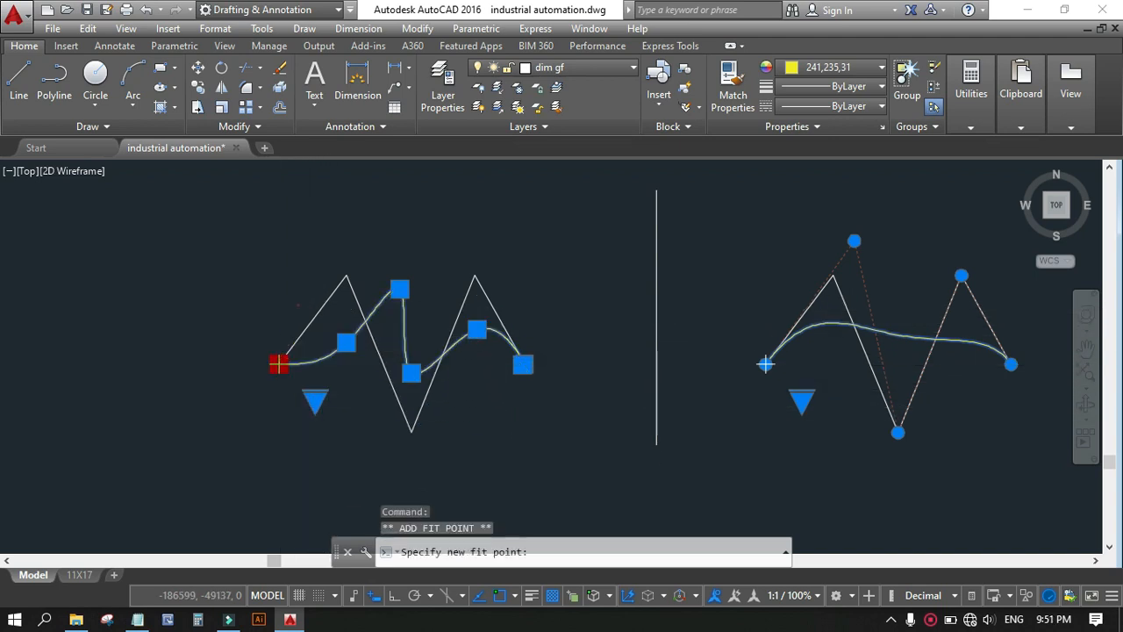
left_click(299, 305)
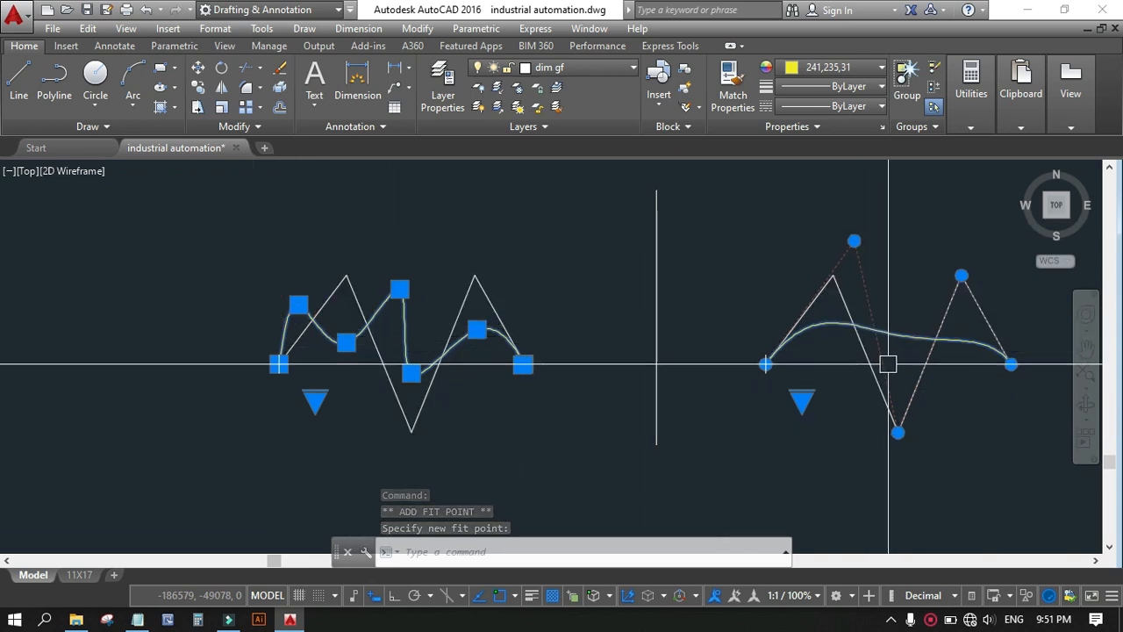
Add a control vertex to the right spline after its raised first-peak vertex, about 48 units to the right and slightly lower.
mouse_move(855, 241)
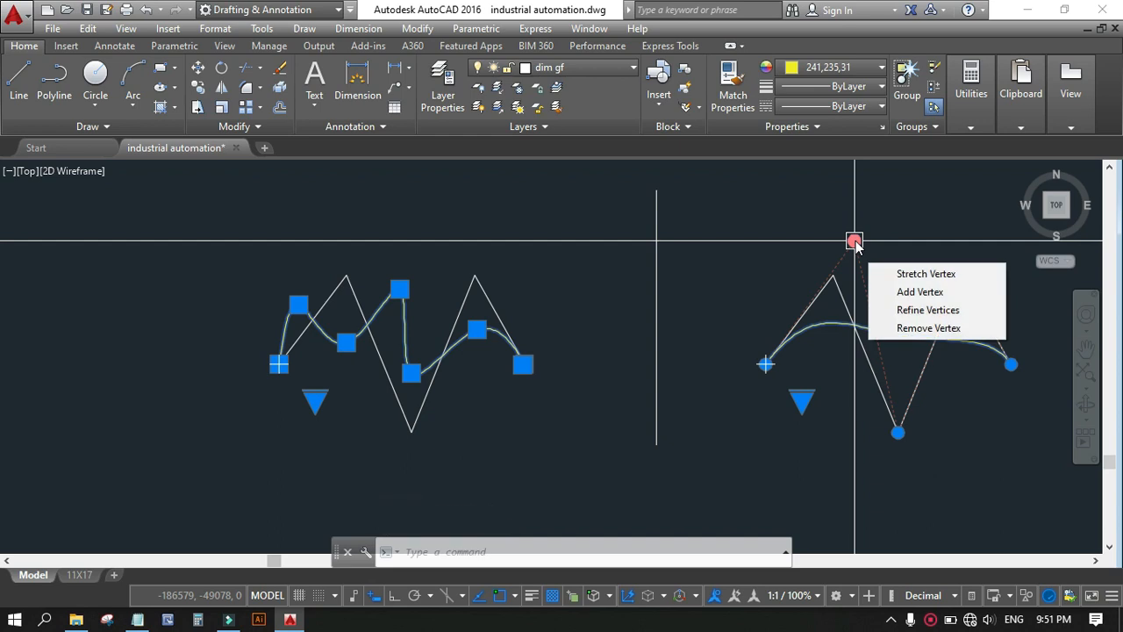
left_click(914, 293)
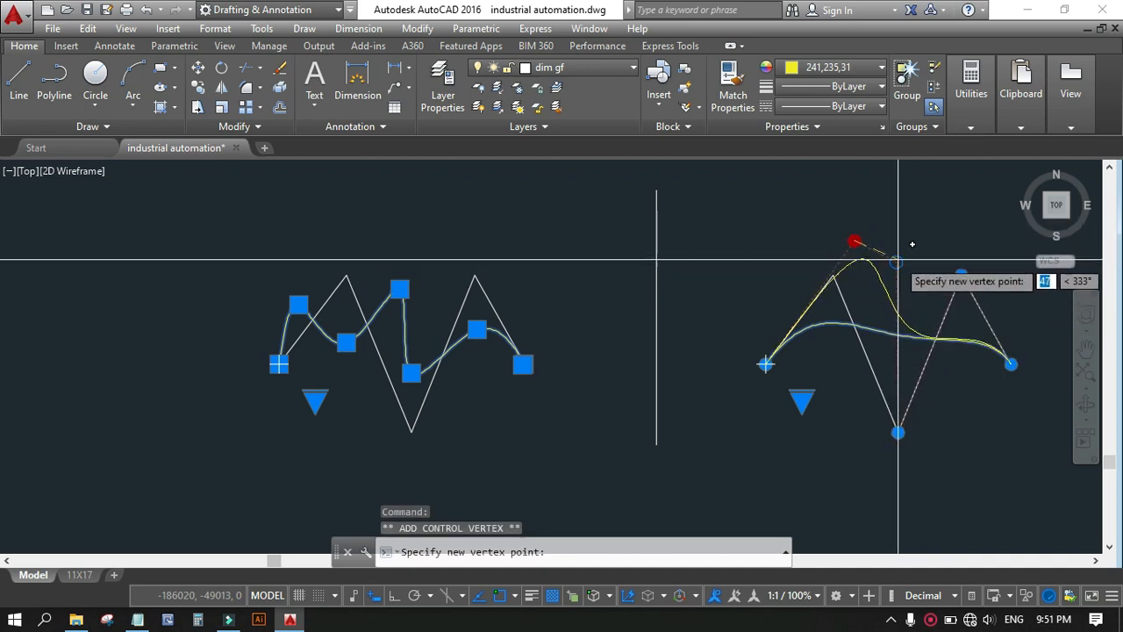
left_click(899, 256)
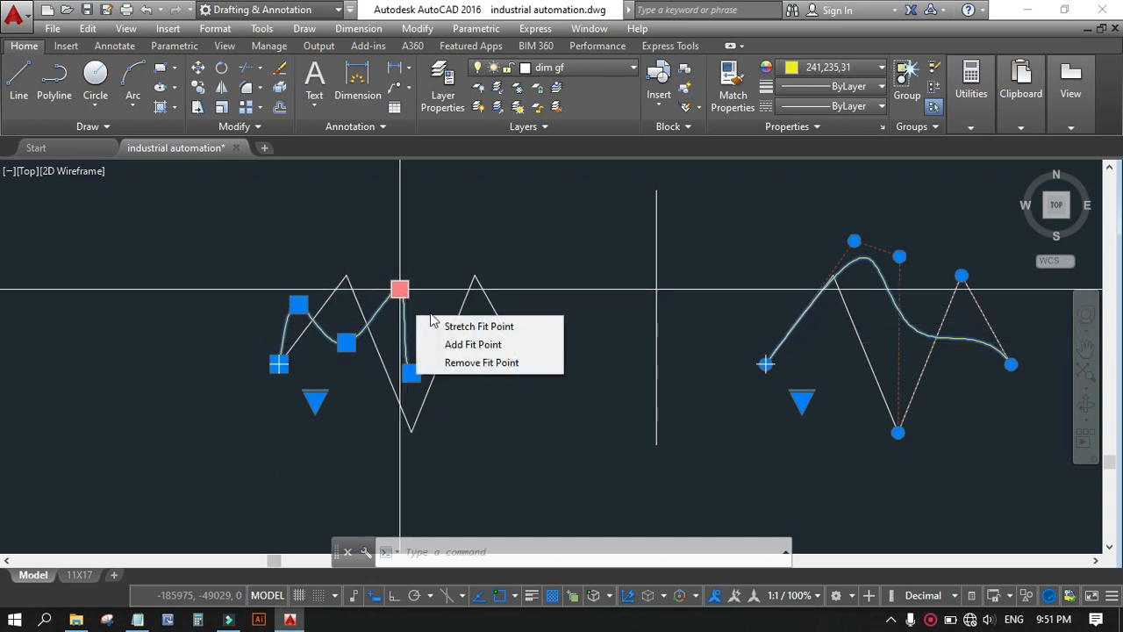
Remove the two added fit points from the left spline.
left_click(477, 362)
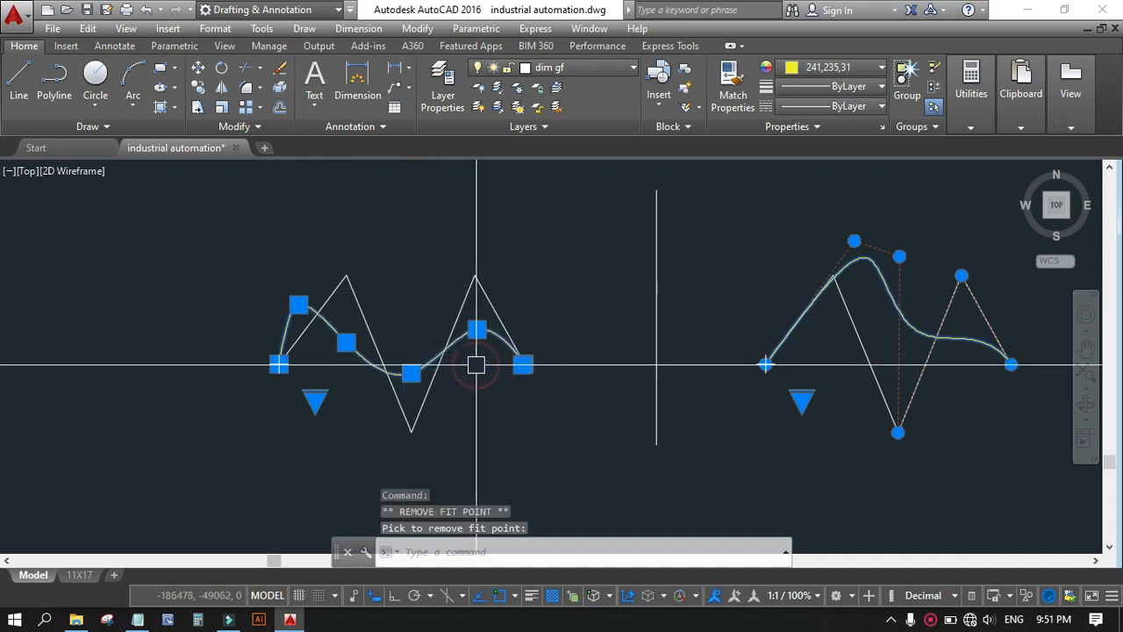
left_click(347, 342)
mouse_move(301, 316)
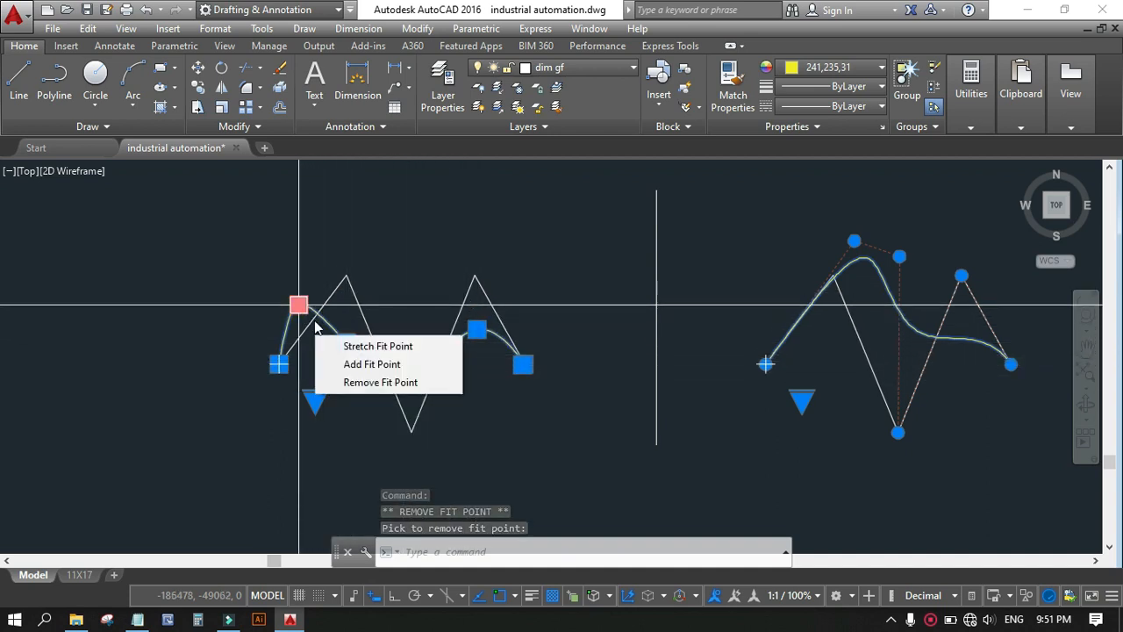
left_click(378, 383)
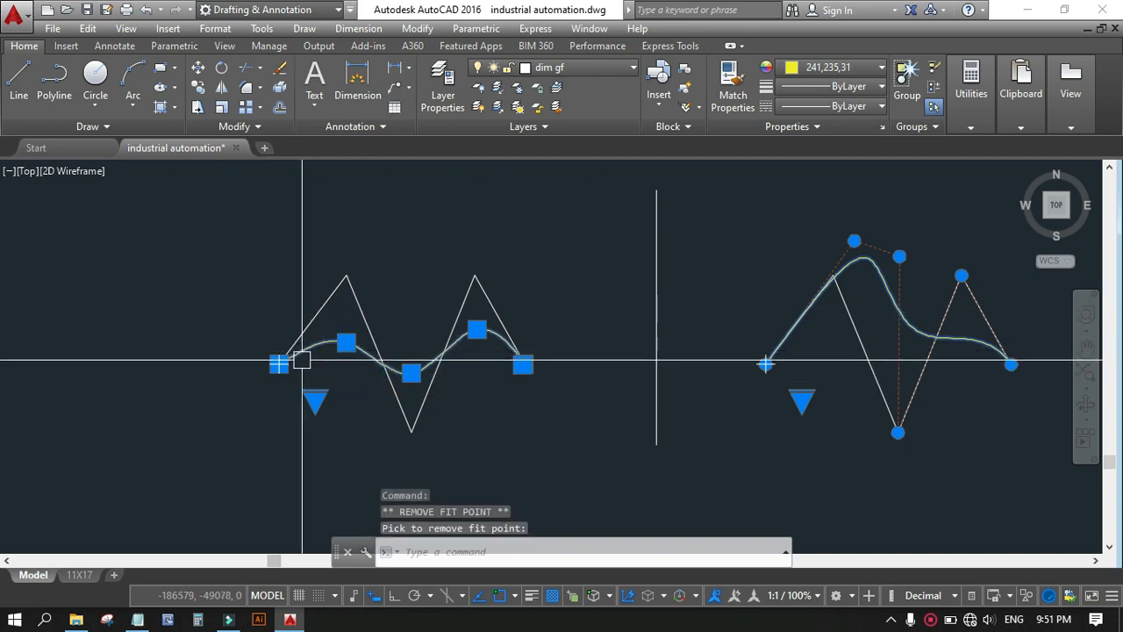
Stretch the left spline's three inner fit points back onto the two peaks and the valley of its zigzag line.
left_click(347, 344)
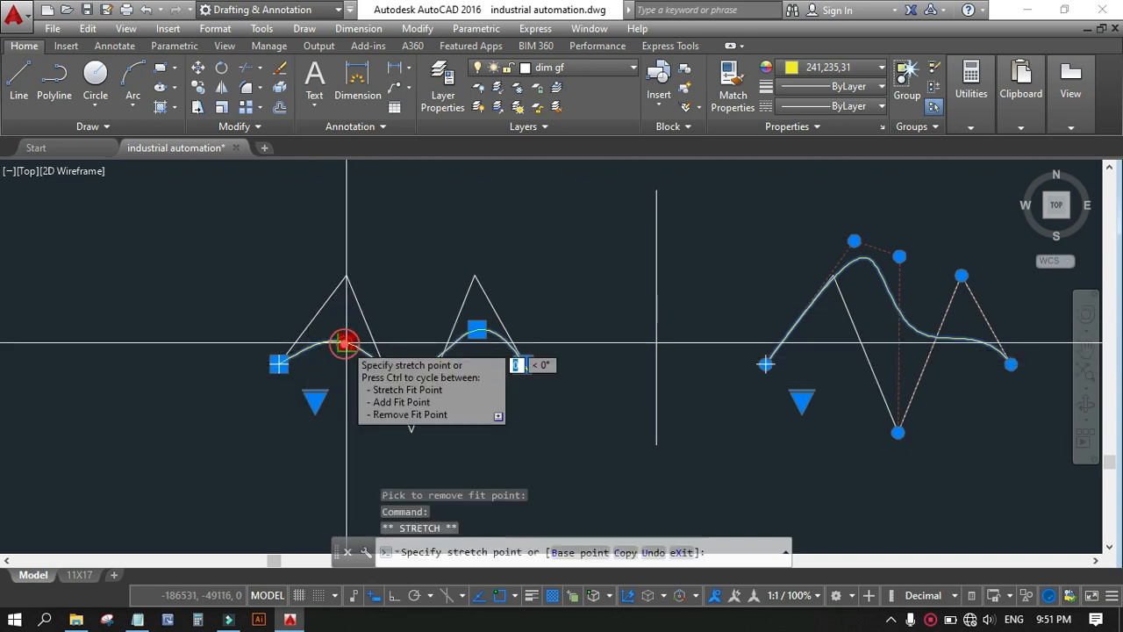
left_click(346, 277)
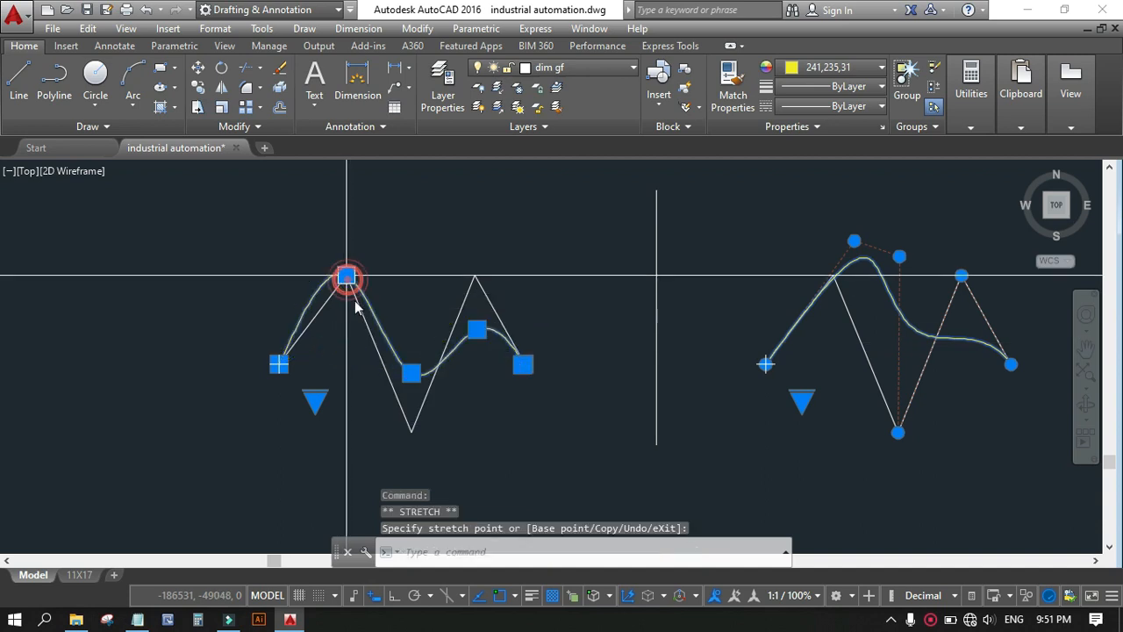
left_click(412, 375)
left_click(411, 431)
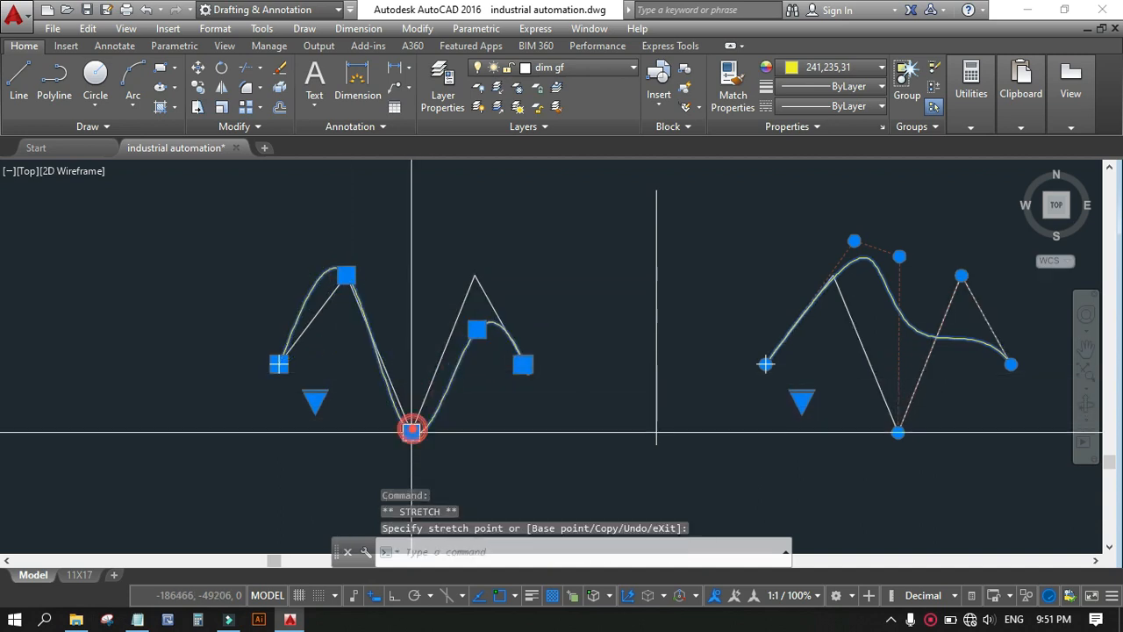
left_click(476, 329)
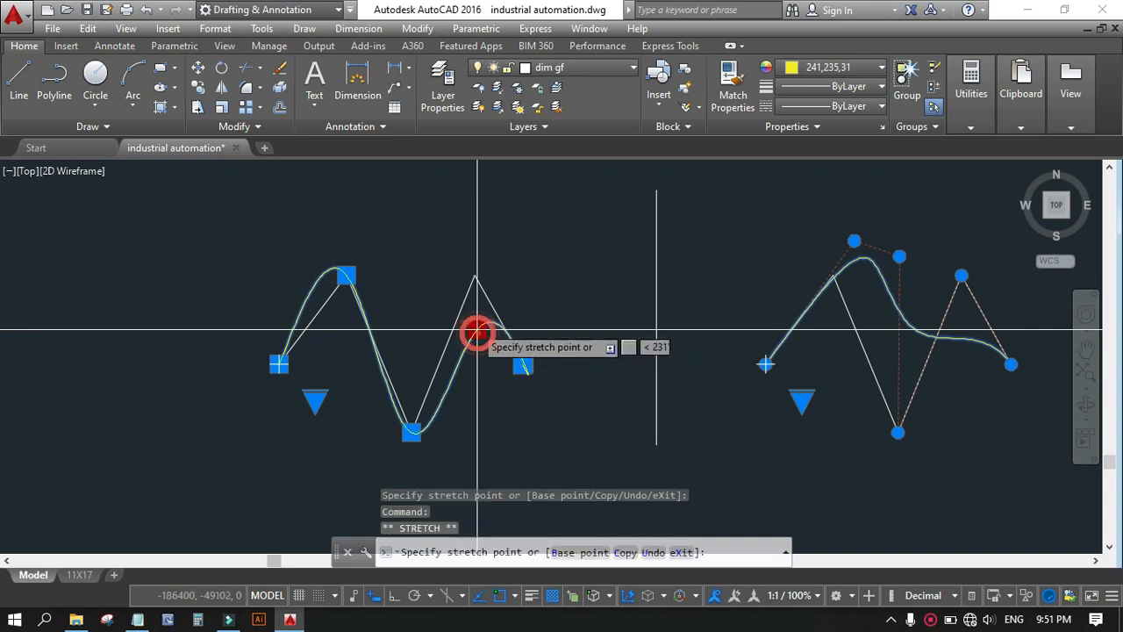
left_click(474, 277)
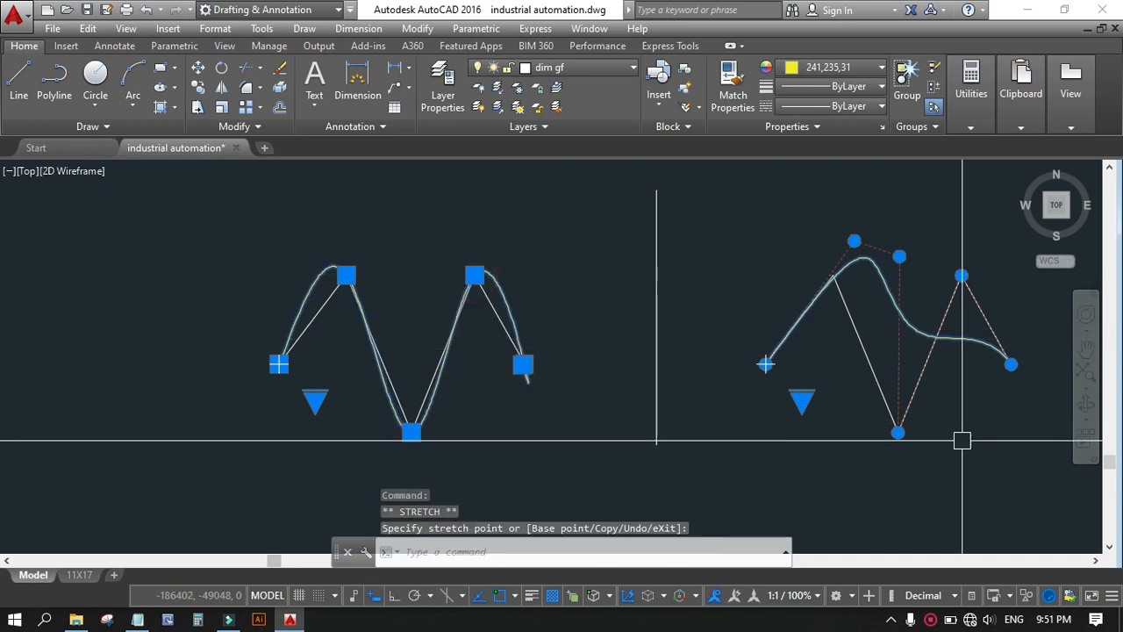
Remove the added control vertex from the right spline and stretch its raised vertex back onto the zigzag's first peak.
mouse_move(899, 256)
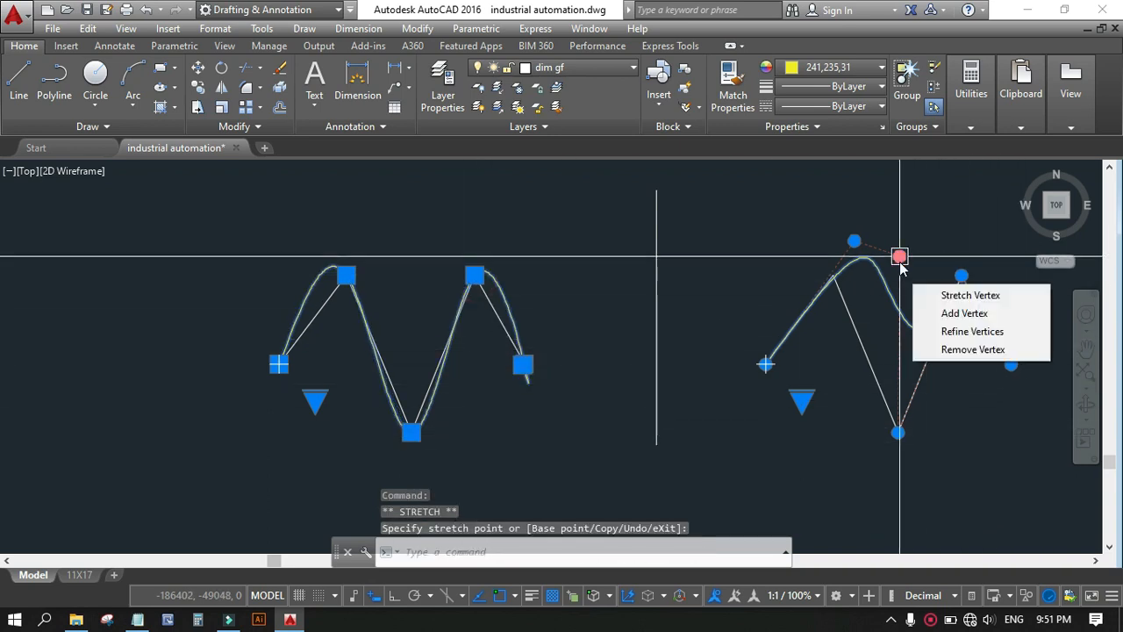
left_click(965, 351)
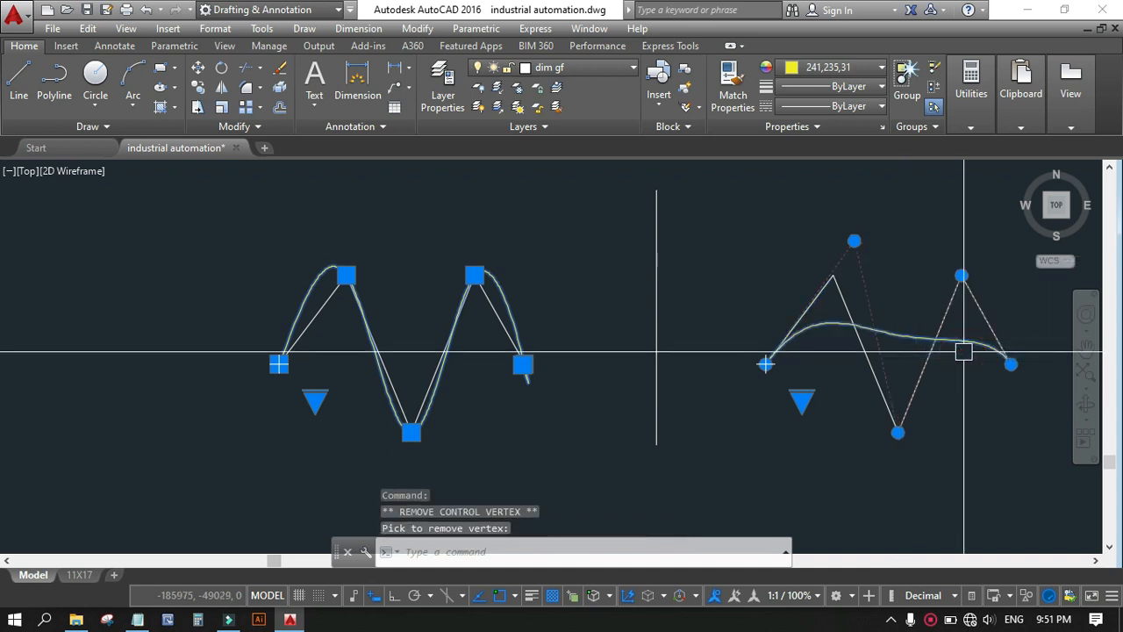
left_click(854, 240)
left_click(833, 276)
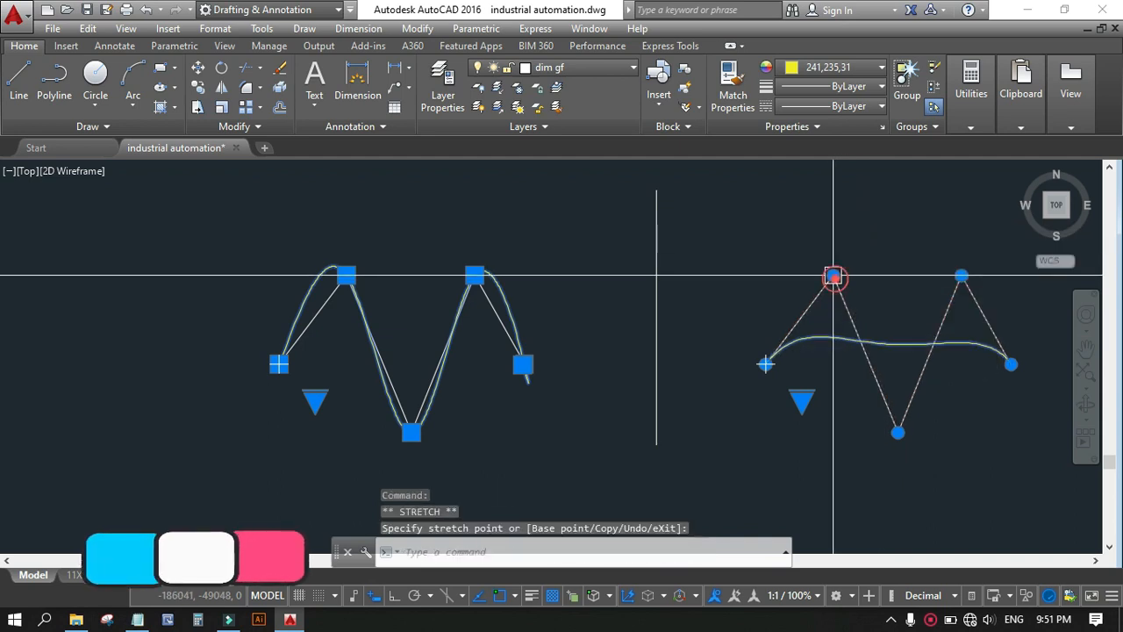
Refine the right spline's control vertices at the vertex on the zigzag's first peak.
scroll(272, 365, "down", 2)
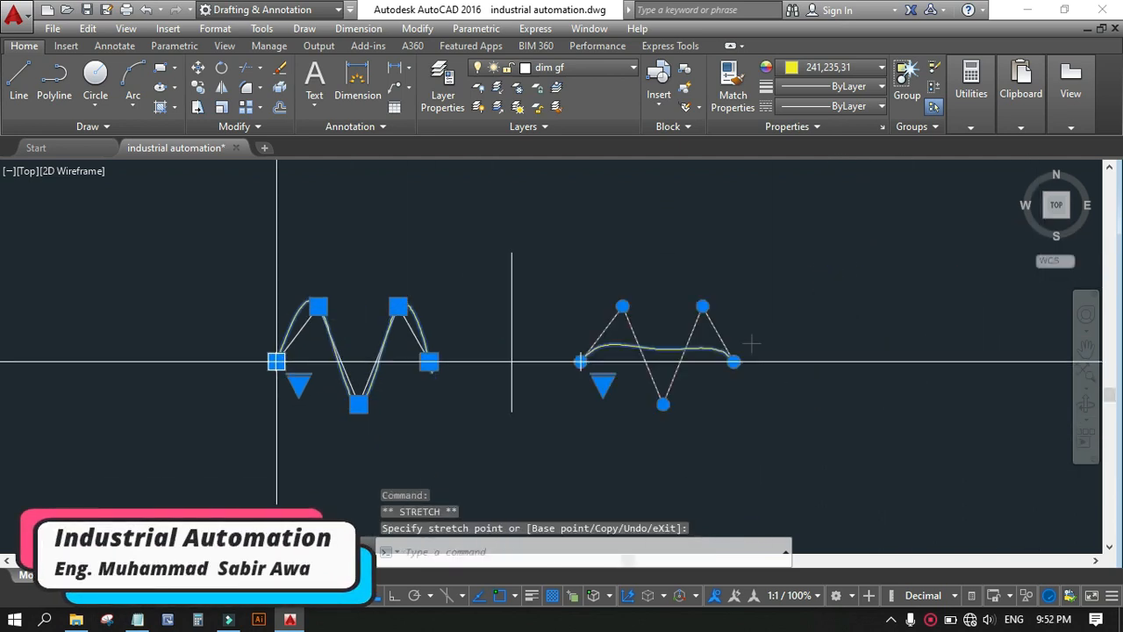
scroll(571, 426, "up", 2)
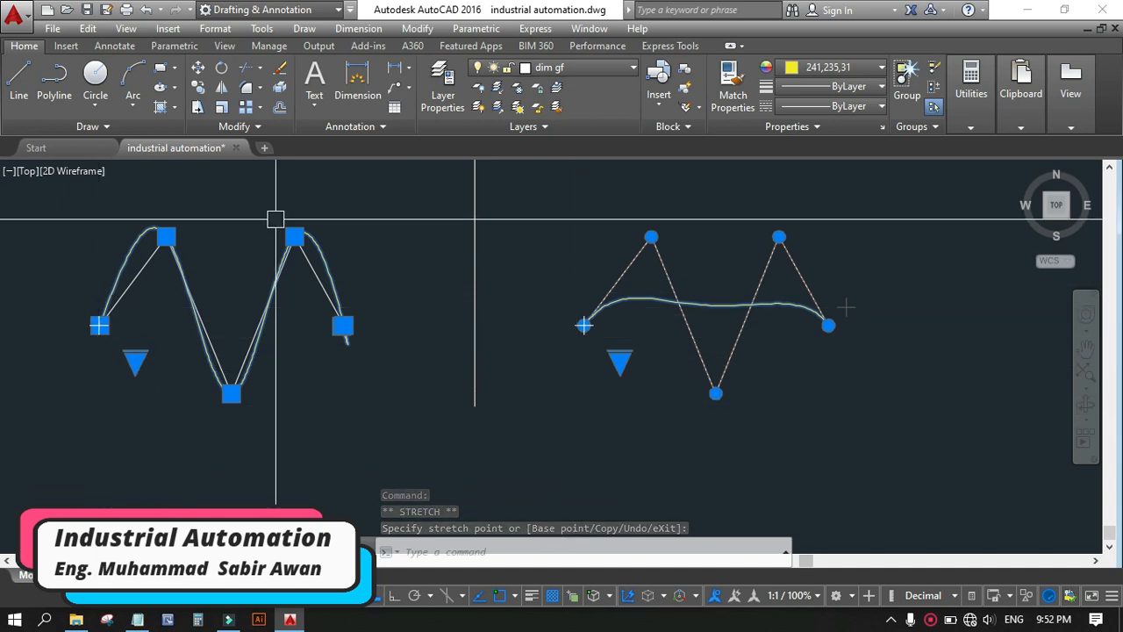
mouse_move(650, 249)
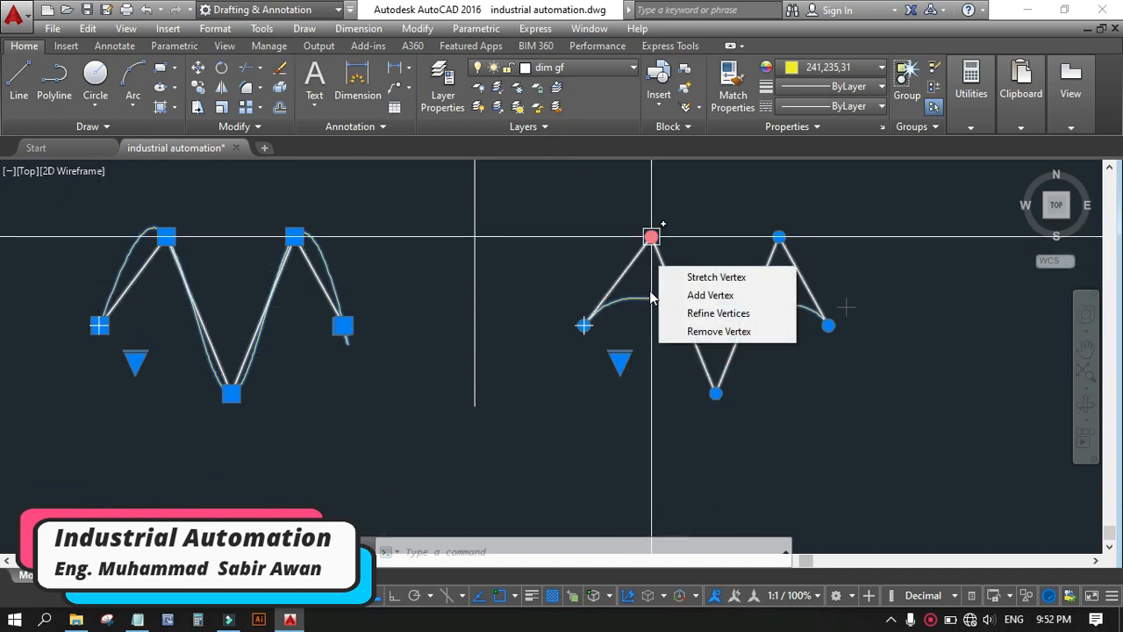
key("Escape")
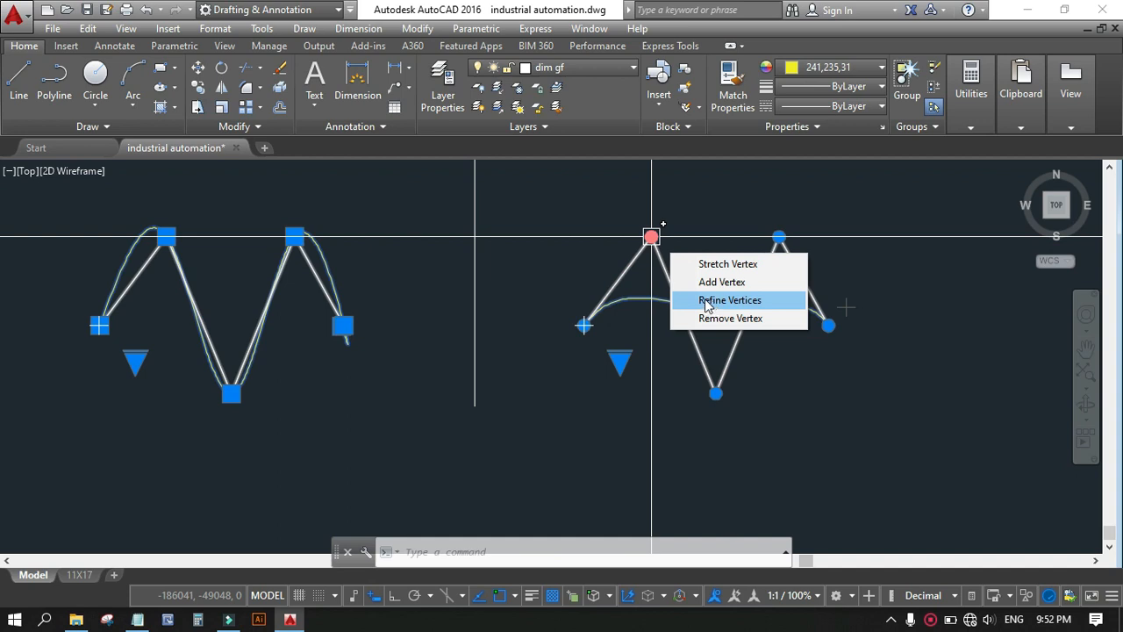
left_click(710, 303)
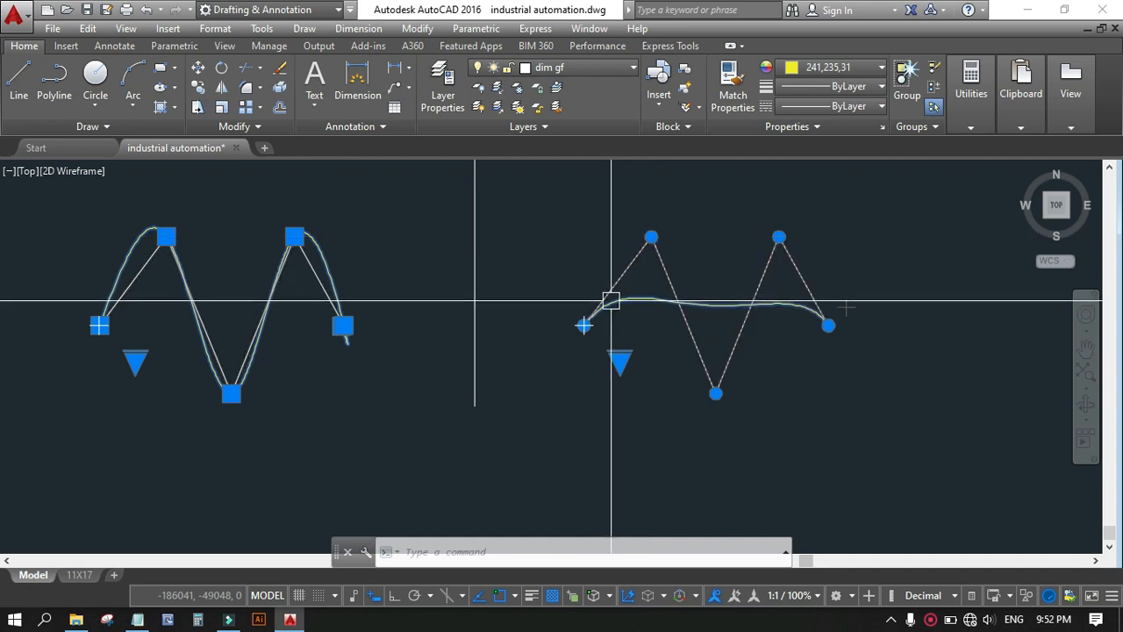
left_click(651, 237)
mouse_move(651, 237)
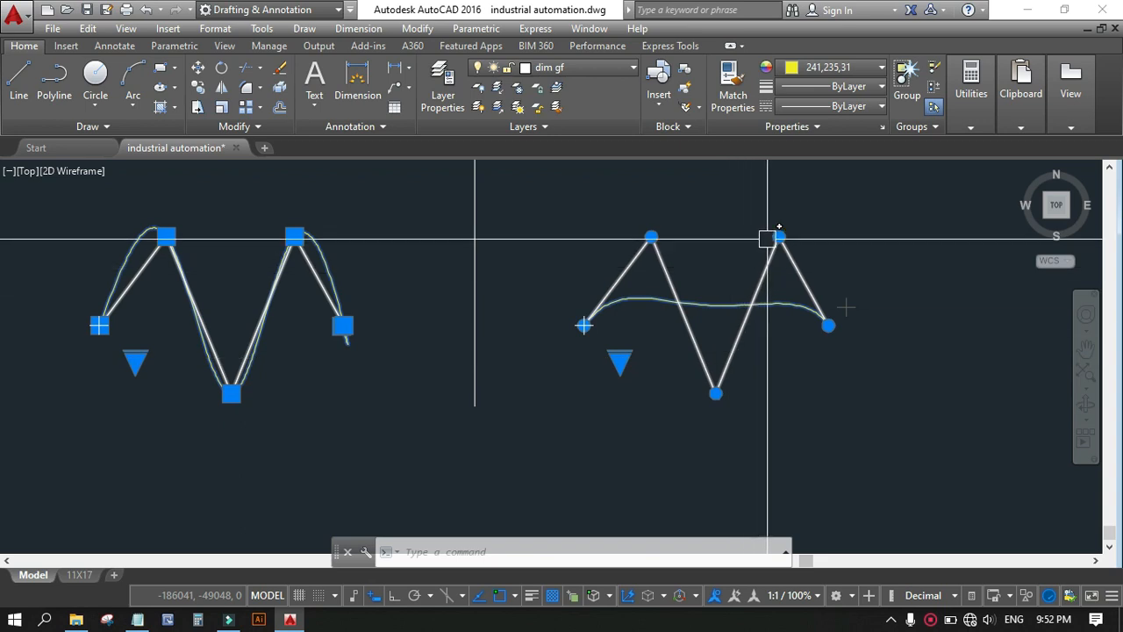
mouse_move(651, 237)
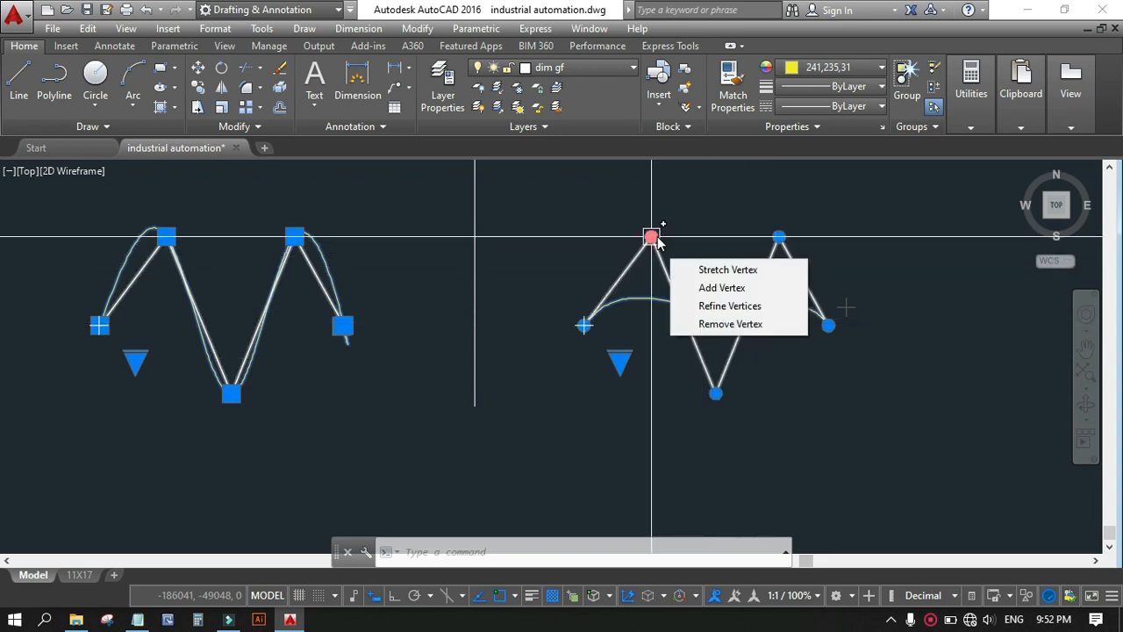
left_click(725, 309)
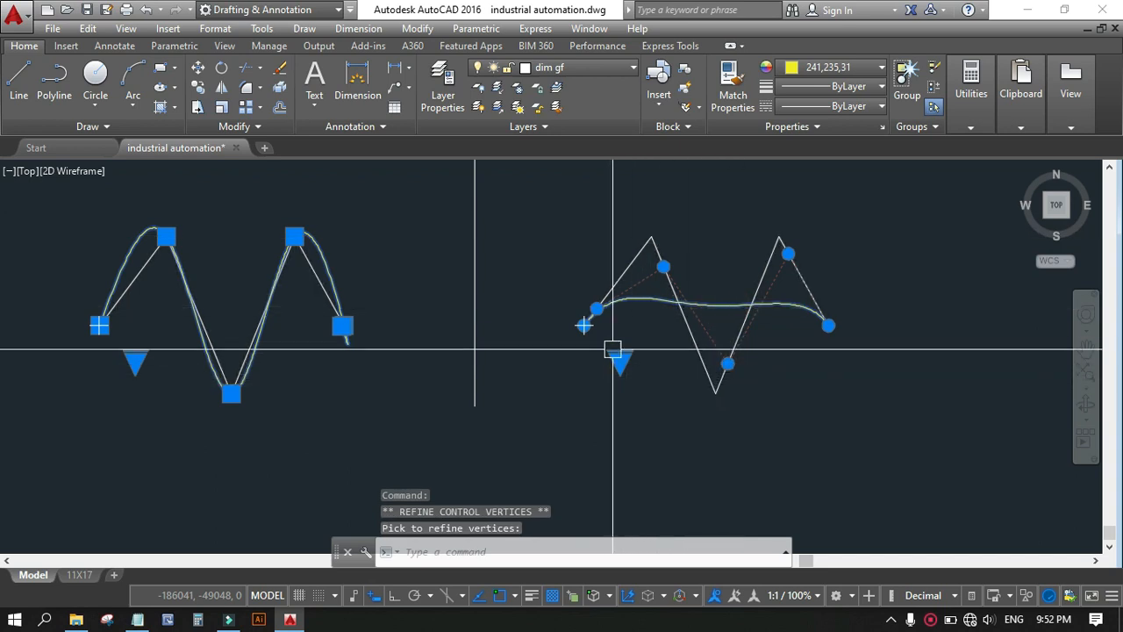
Refine the right spline's vertices once more at the control vertex just below the zigzag's first peak.
scroll(602, 326, "up", 4)
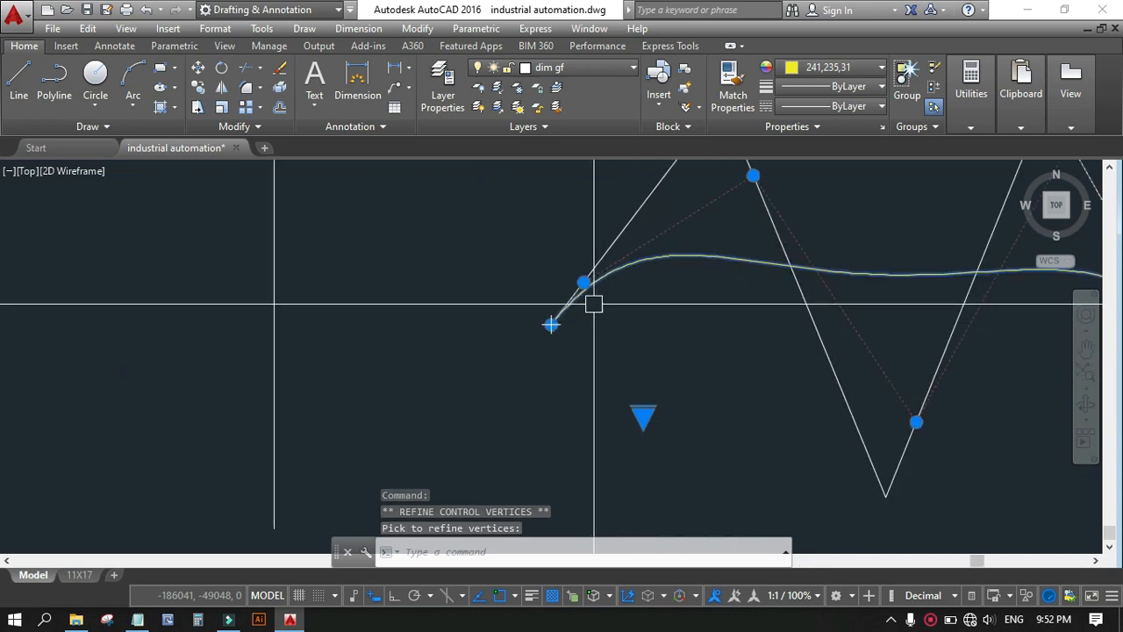
scroll(584, 311, "down", 2)
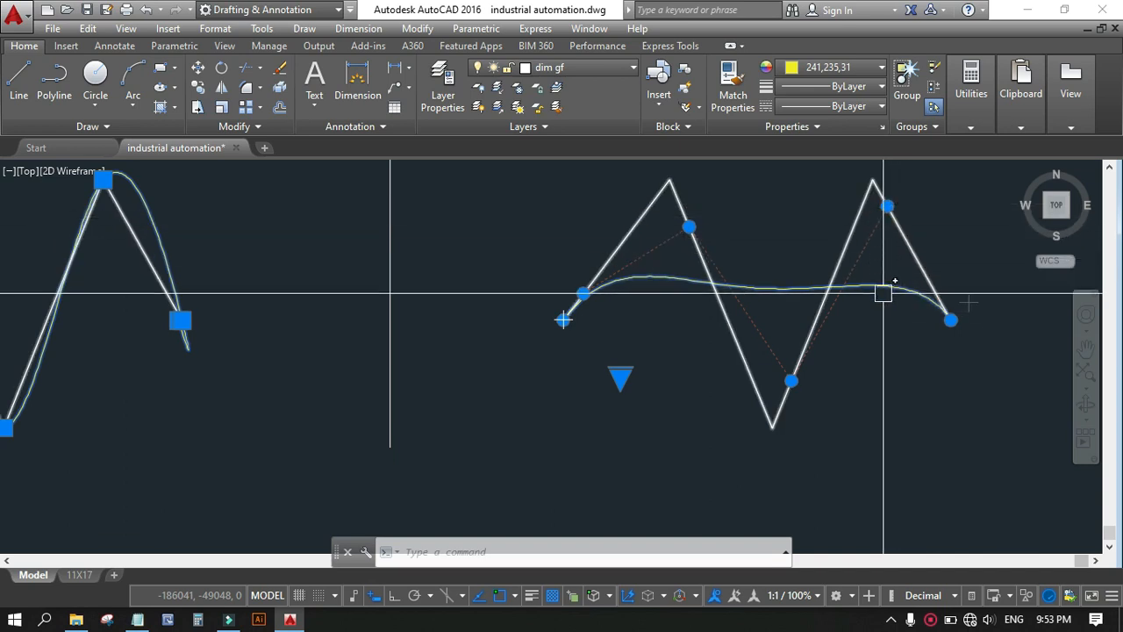
mouse_move(886, 206)
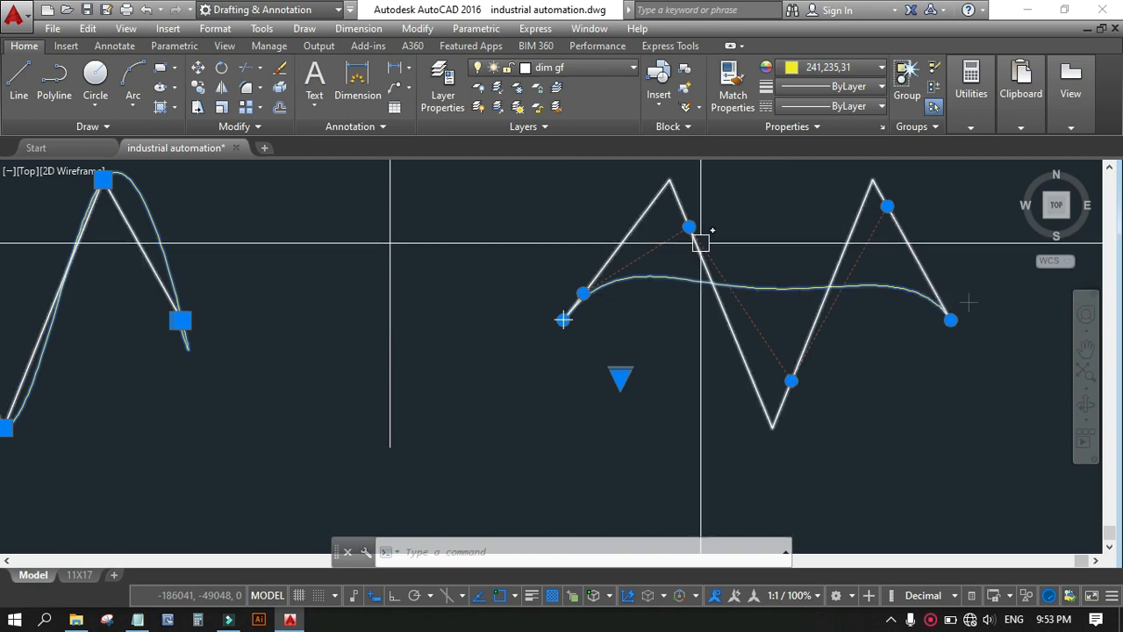
mouse_move(690, 228)
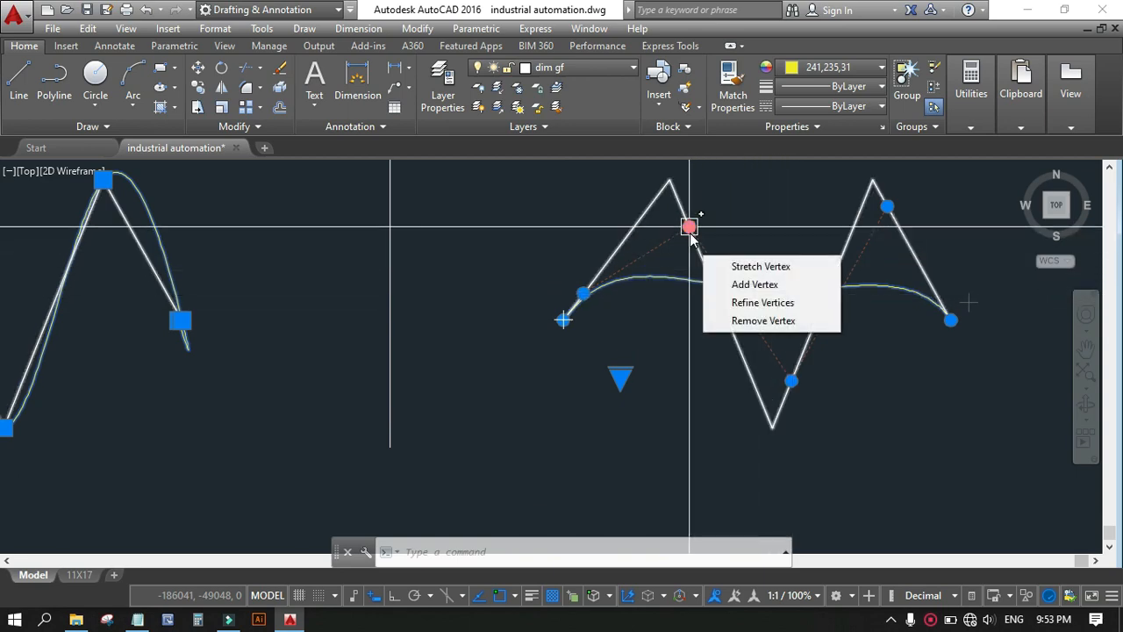
left_click(760, 303)
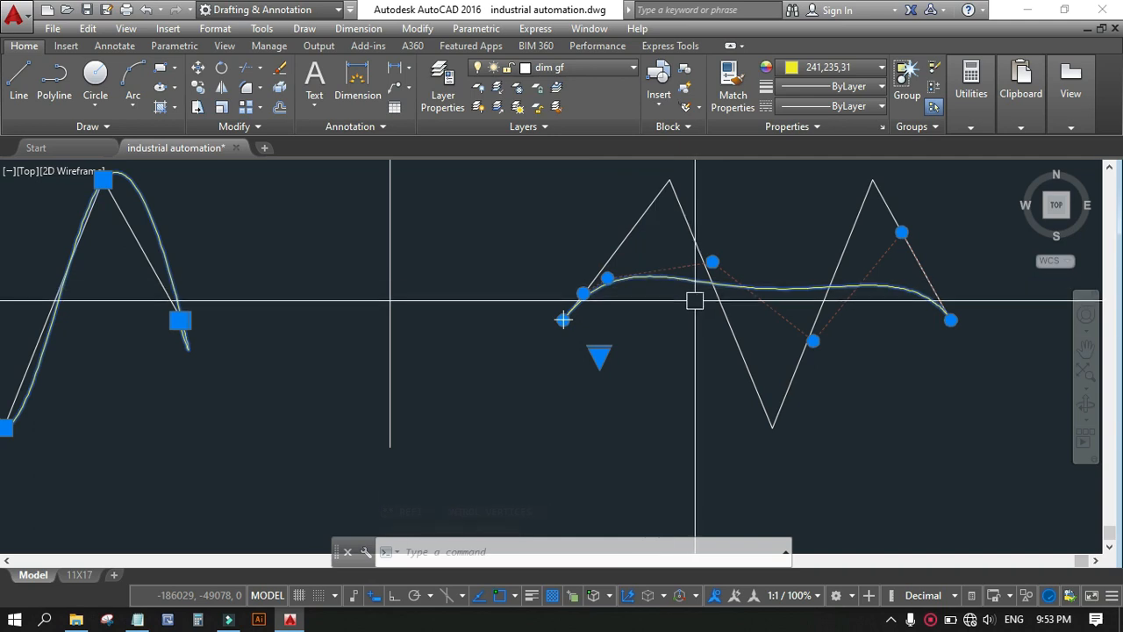
scroll(682, 381, "down", 3)
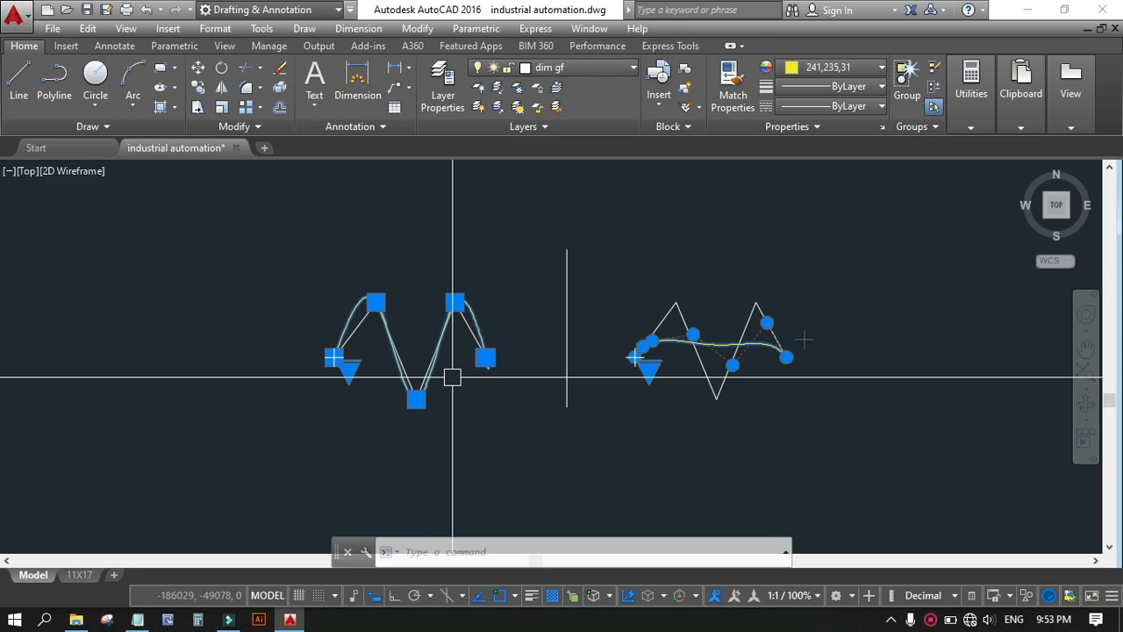
scroll(538, 362, "up", 2)
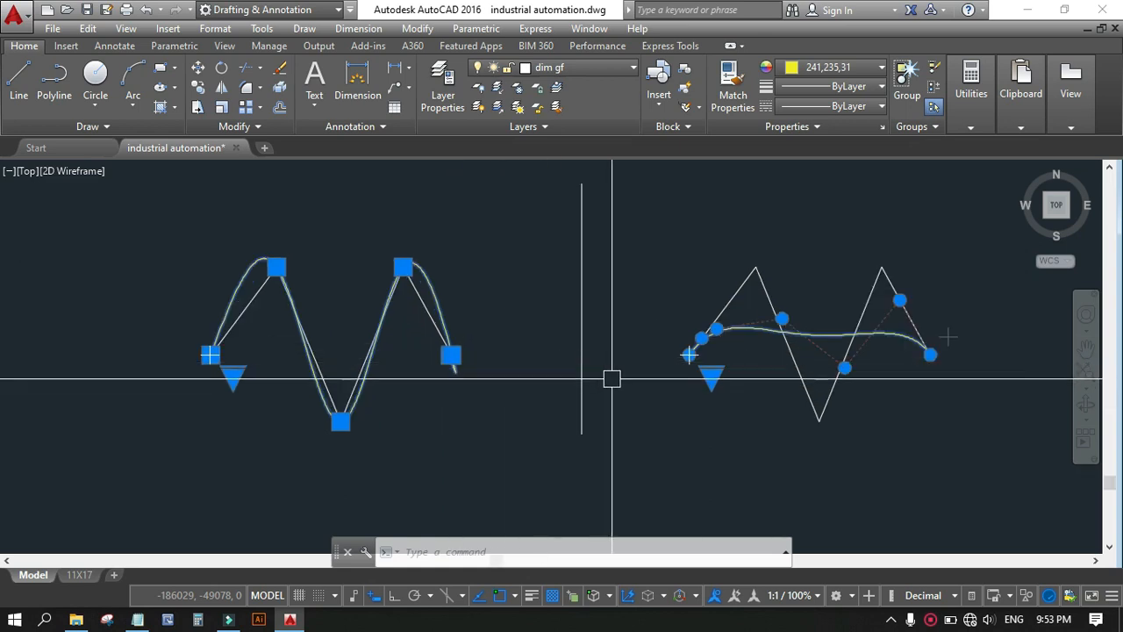
scroll(611, 385, "down", 2)
scroll(618, 298, "up", 2)
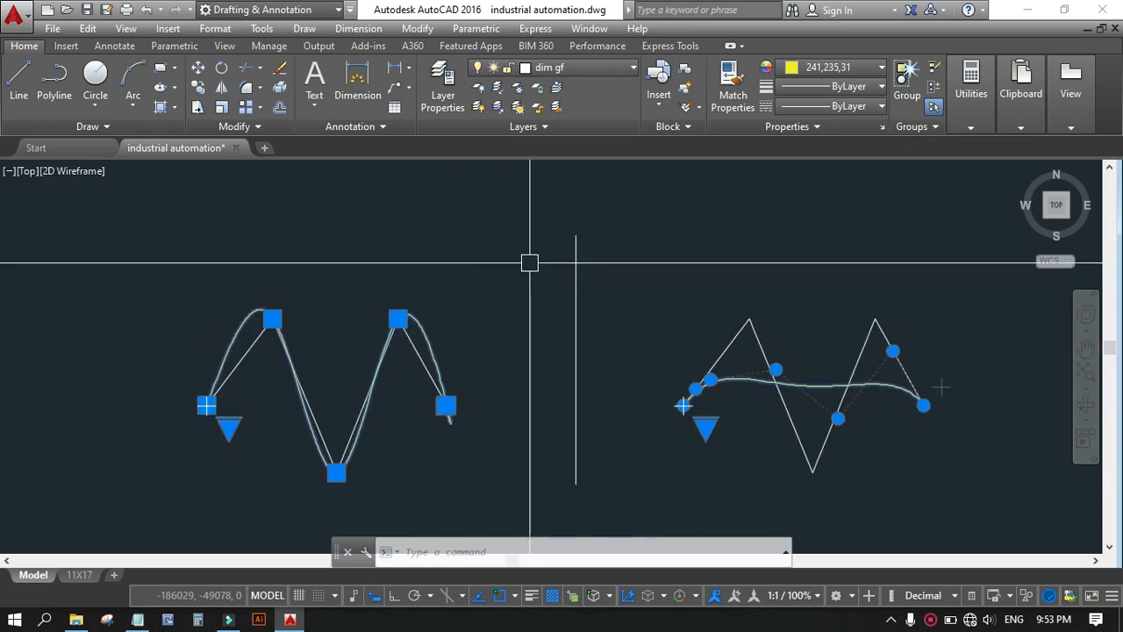